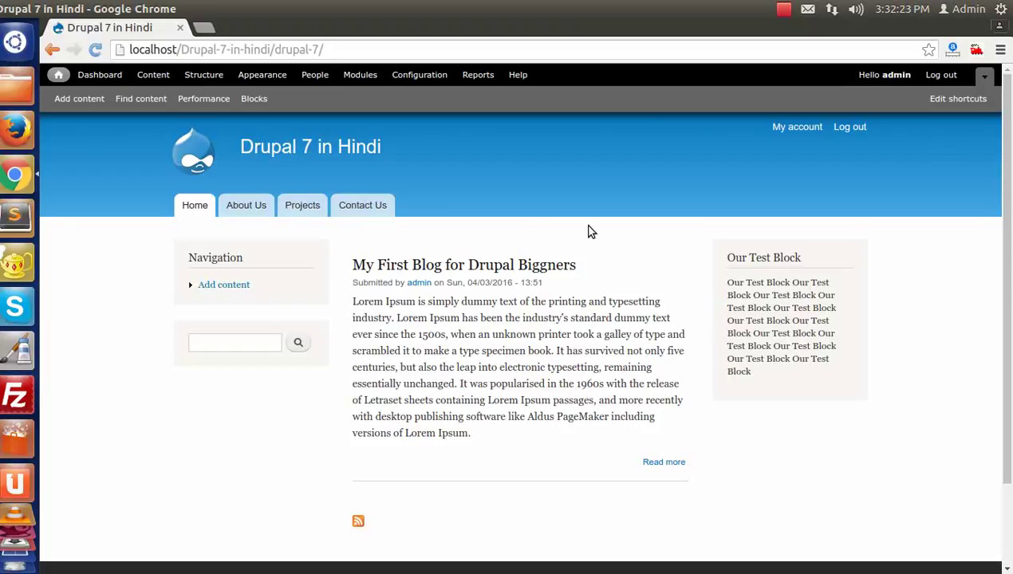
Open the site's menu administration list and review the existing menus
click(203, 74)
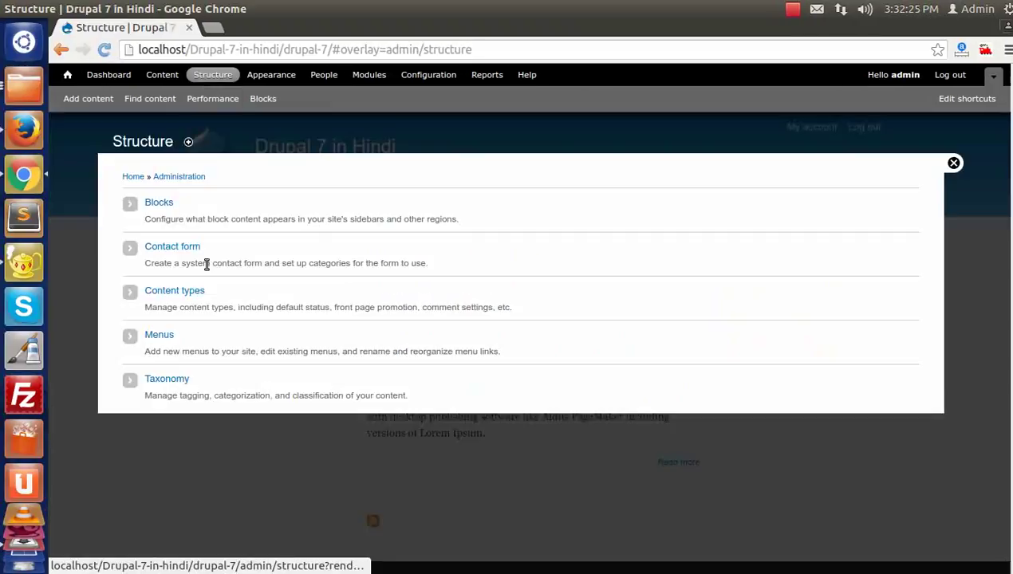
click(159, 335)
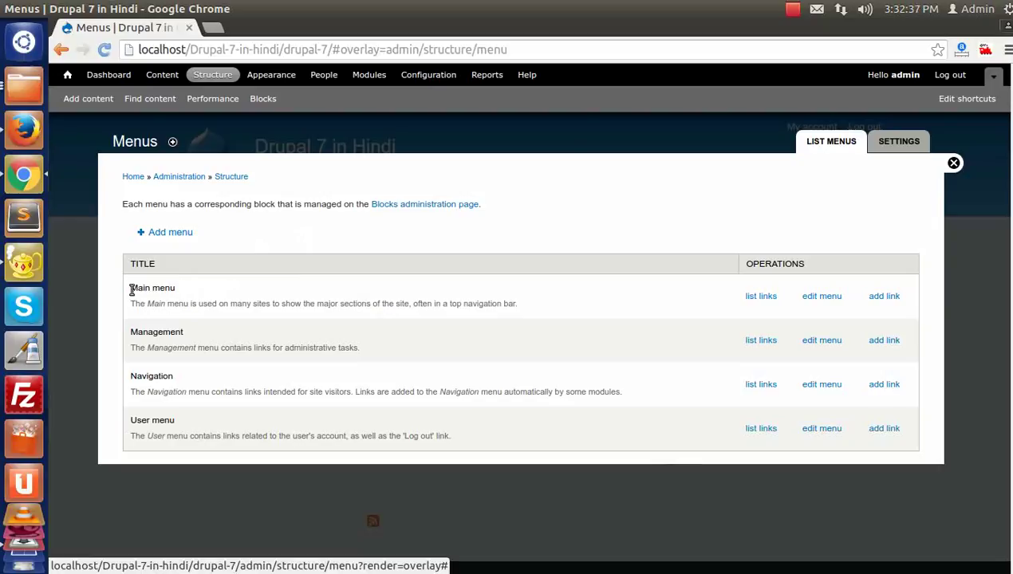
drag(131, 289, 455, 443)
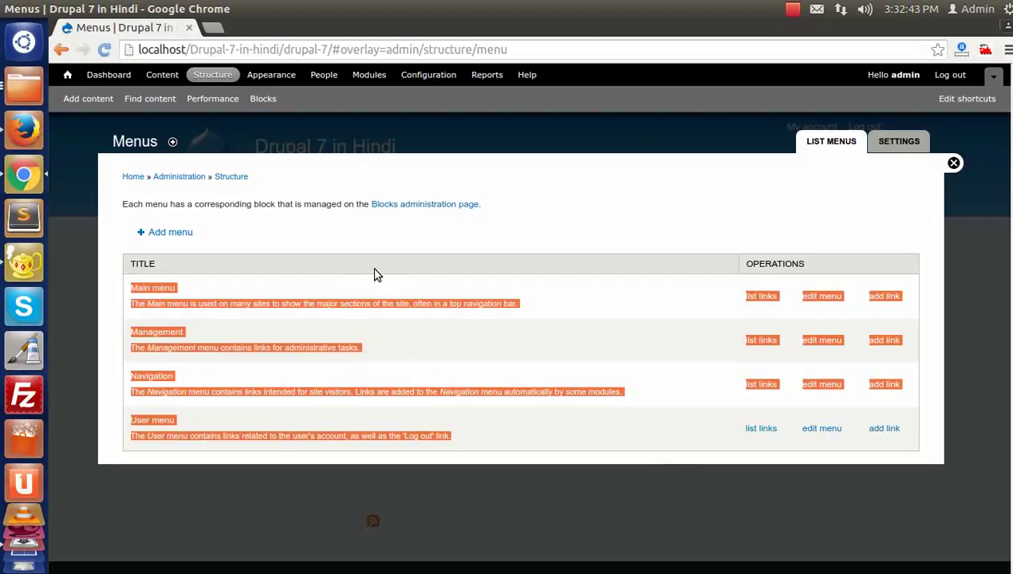
click(345, 242)
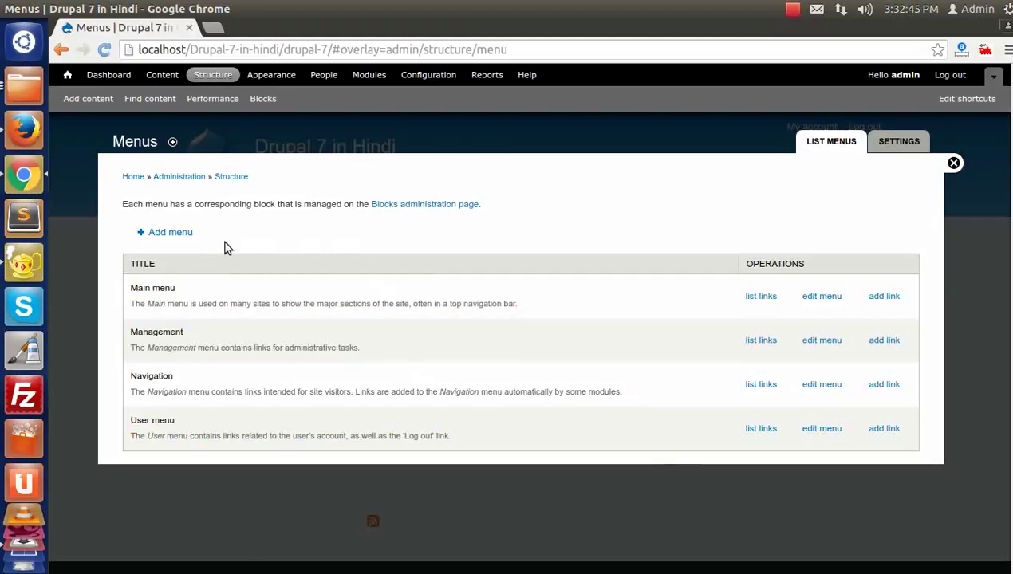
Start a new menu with the title "Test Menu"
click(179, 237)
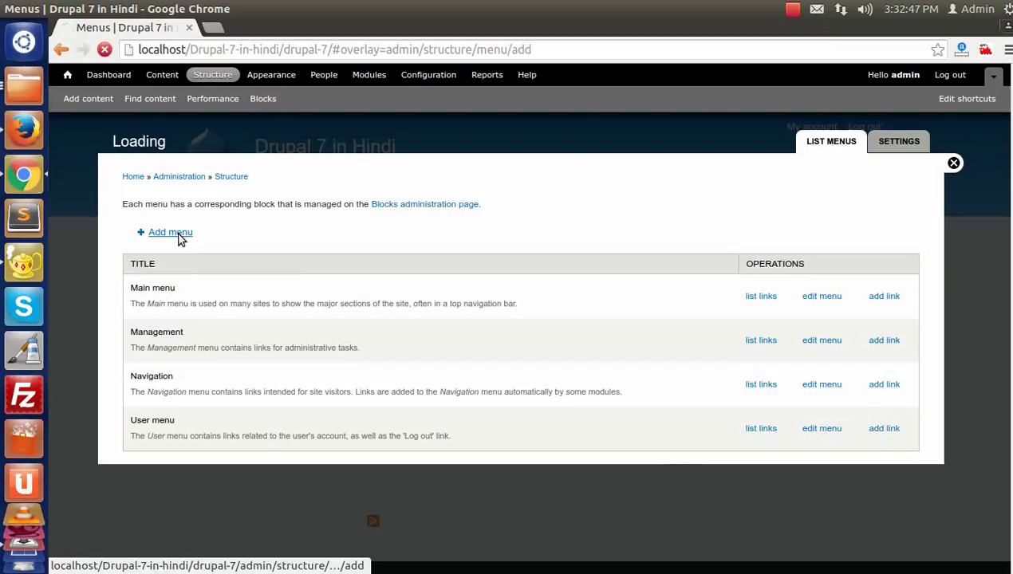
click(173, 245)
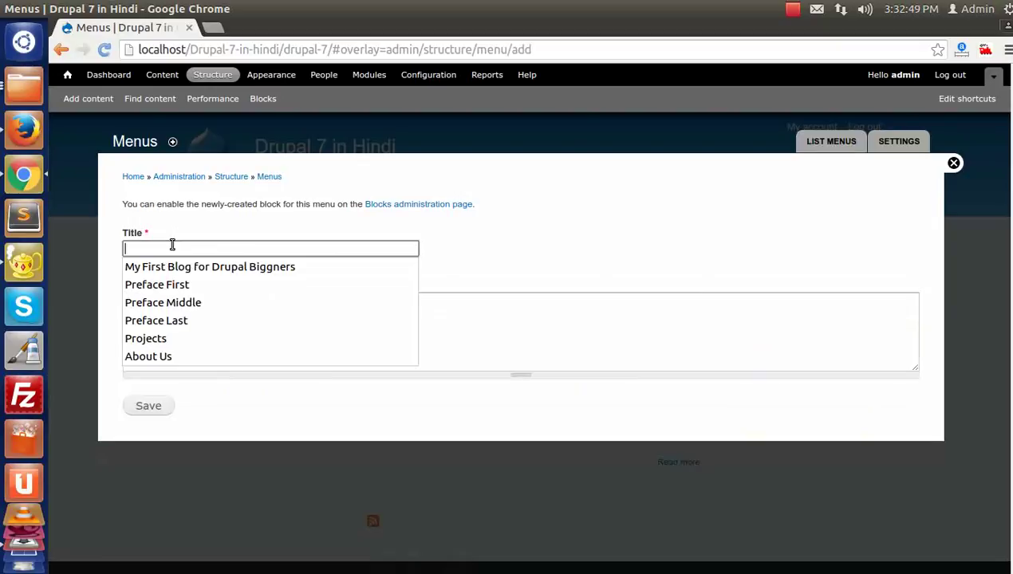
text(Te)
key(Down)
key(Return)
click(169, 295)
click(174, 250)
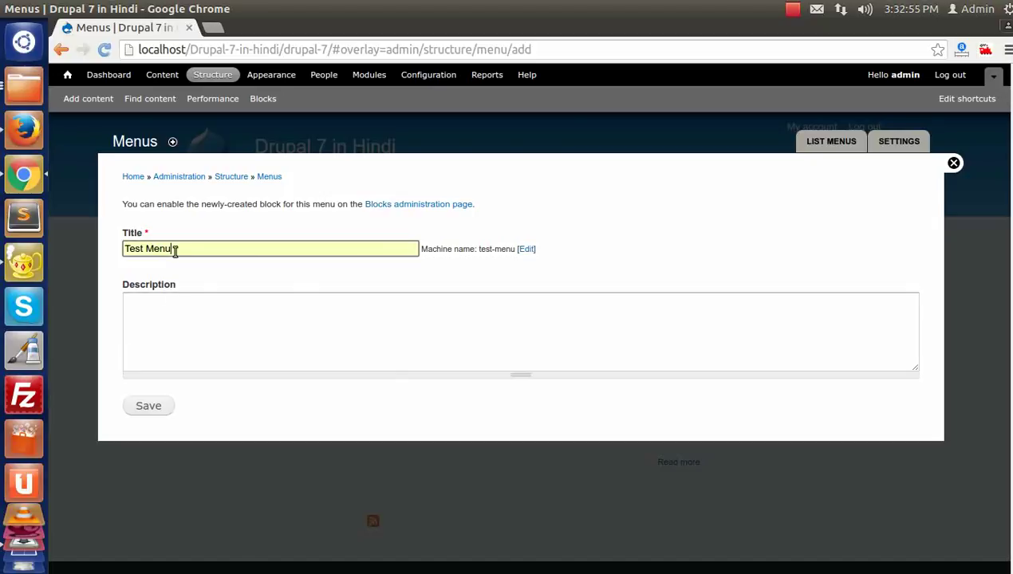
Copy the title into the description, extend it into a sentence beginning "Test Menu for", and save the menu
key(ctrl+a)
key(ctrl+c)
click(177, 303)
key(ctrl+v)
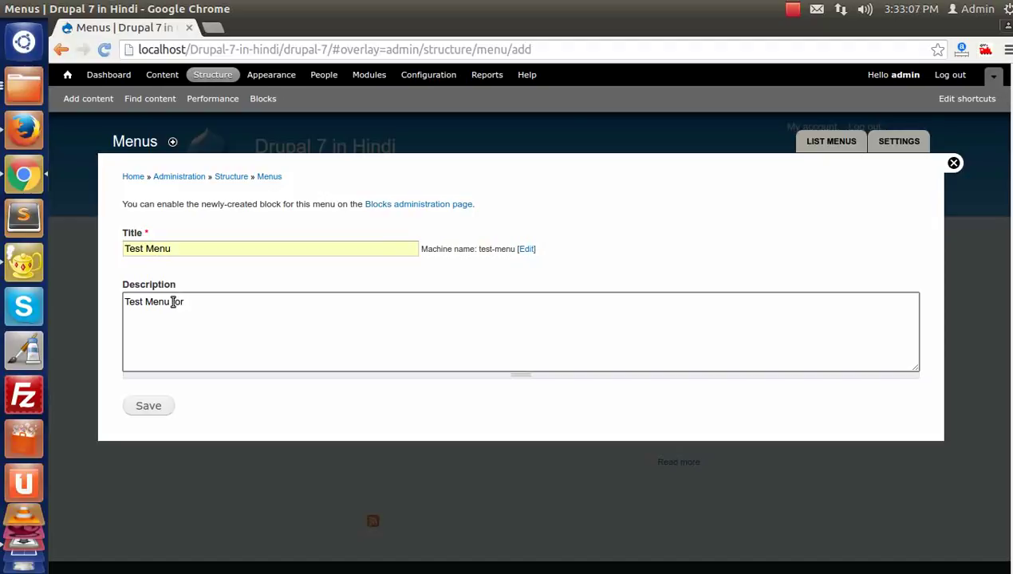
text(er.)
click(149, 407)
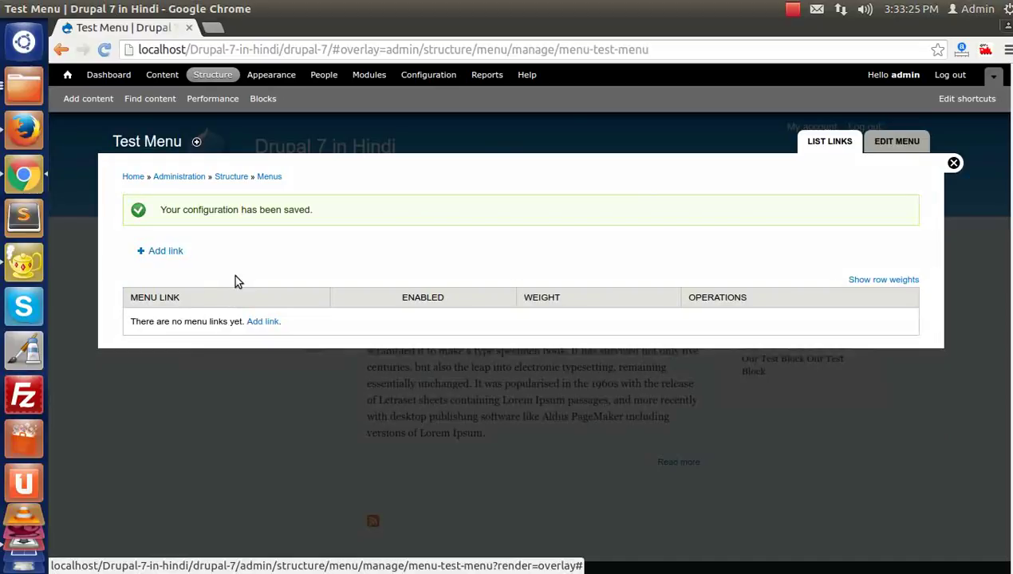
Start a new link in Test Menu with the title "Test link 1"
click(159, 250)
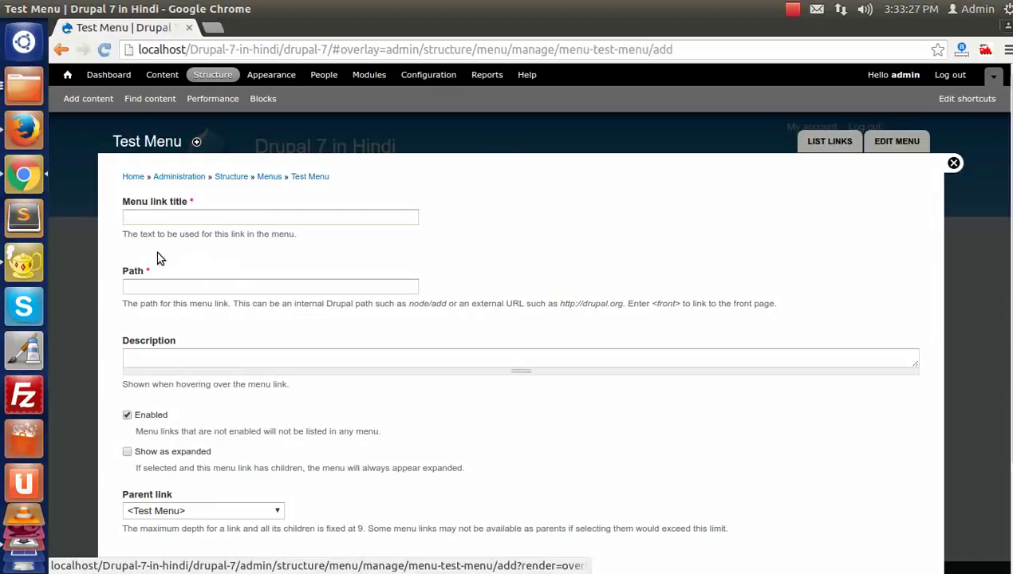
click(180, 216)
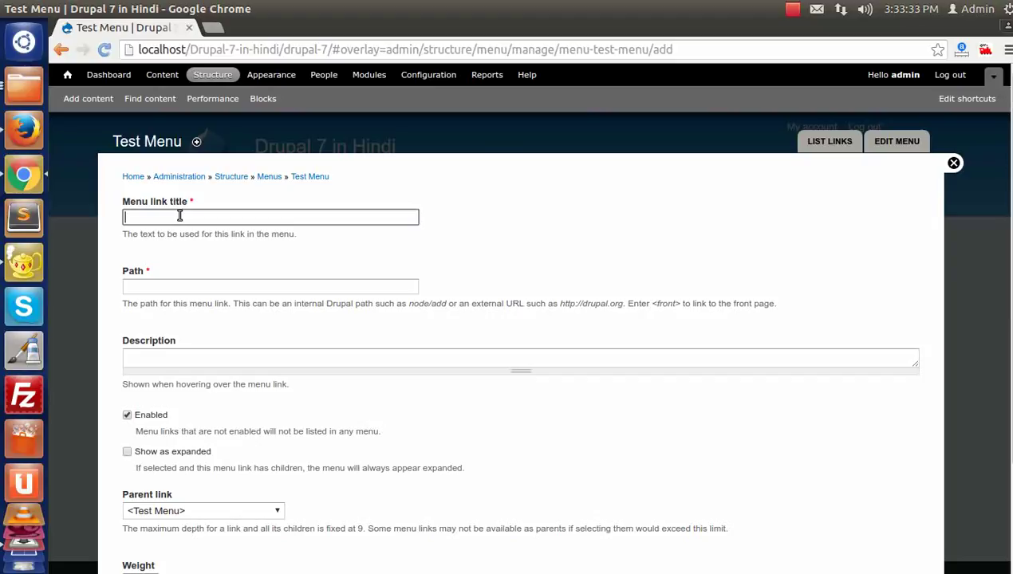
text(Te)
key(Down)
key(Return)
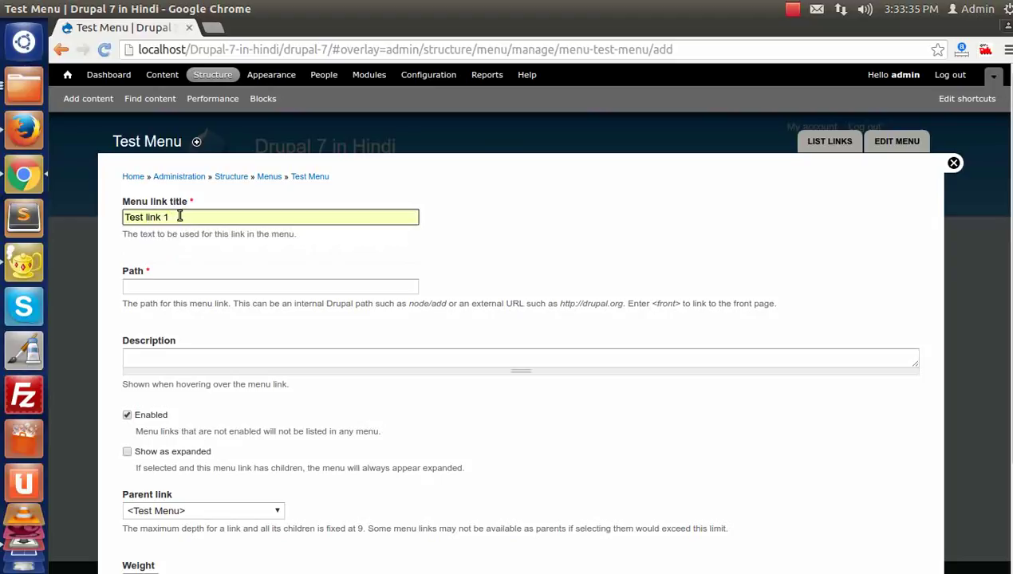
Open the "My First Blog for Drupal Biggners" page from the content list in a separate tab and strip "#overlay-context=" from its address
click(172, 286)
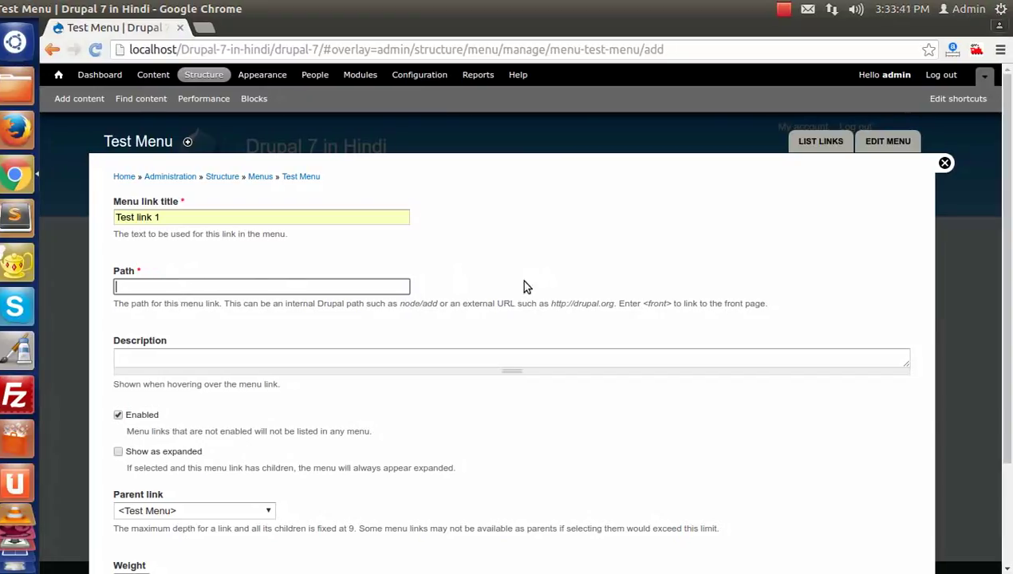
middle_click(144, 105)
click(246, 28)
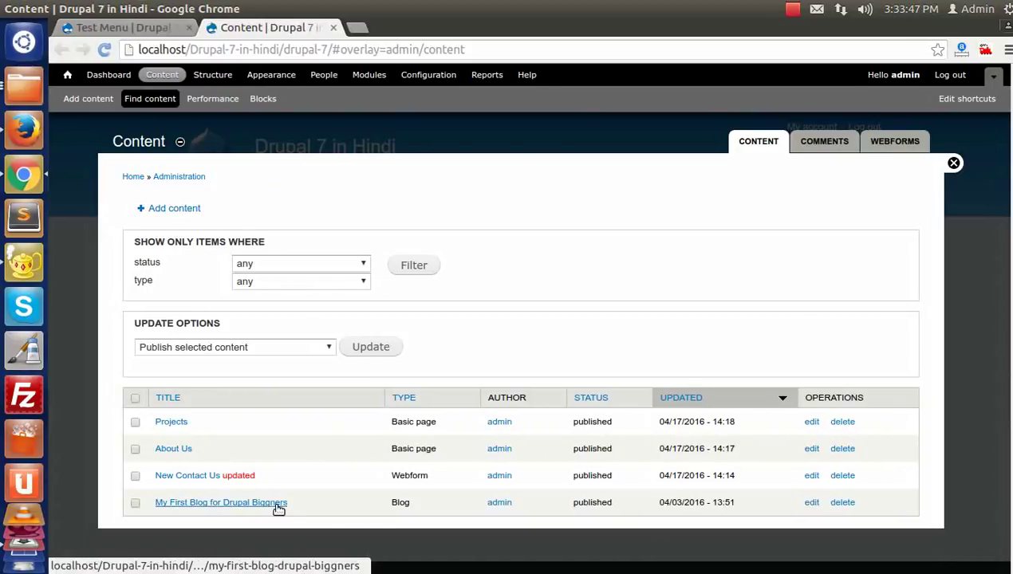
middle_click(168, 397)
click(399, 28)
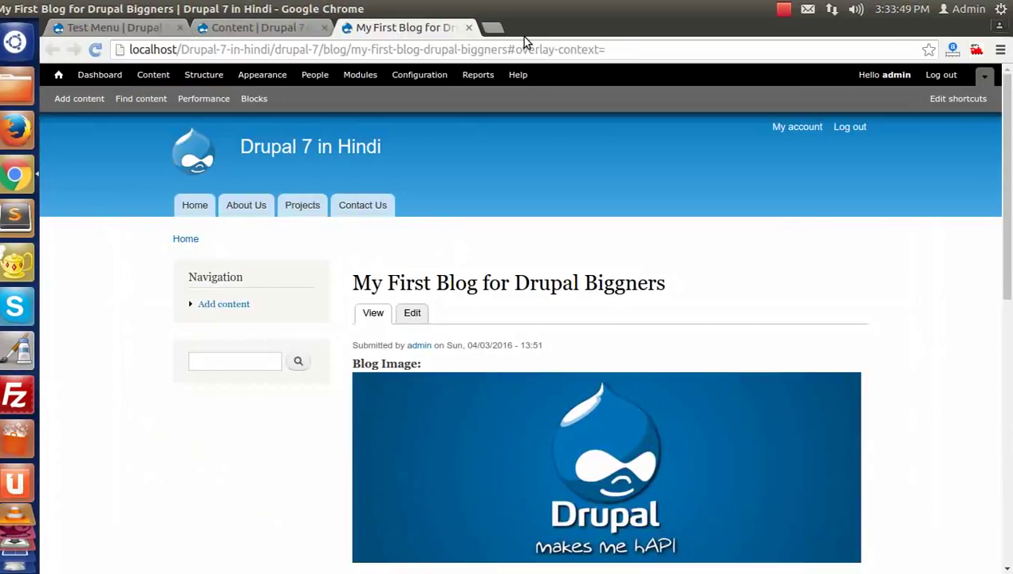
drag(513, 49, 699, 49)
key(BackSpace)
key(BackSpace)
key(Return)
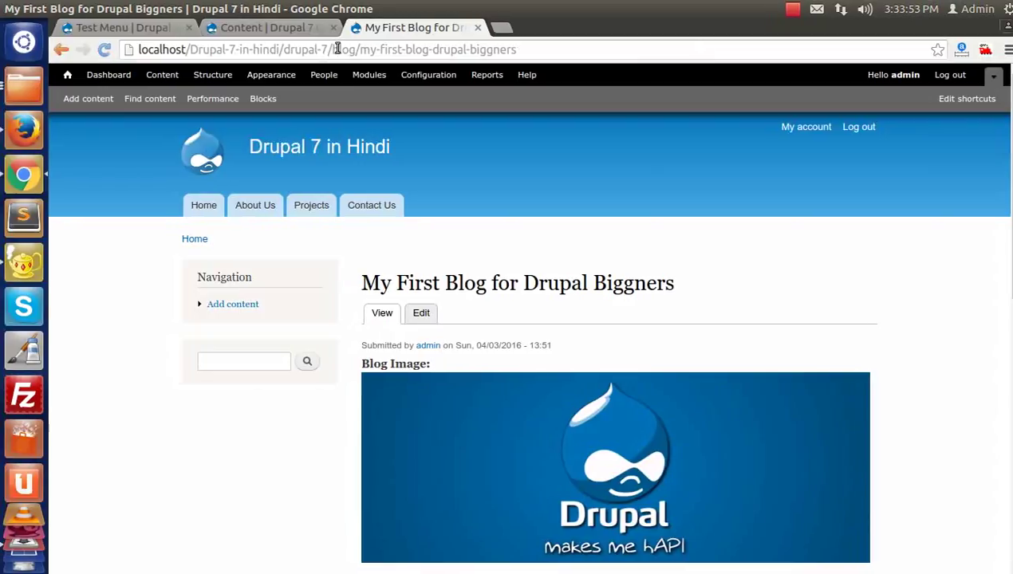
Copy "blog/my-first-blog-drupal-biggners" from the page address into the path of Test link 1
drag(330, 49, 507, 50)
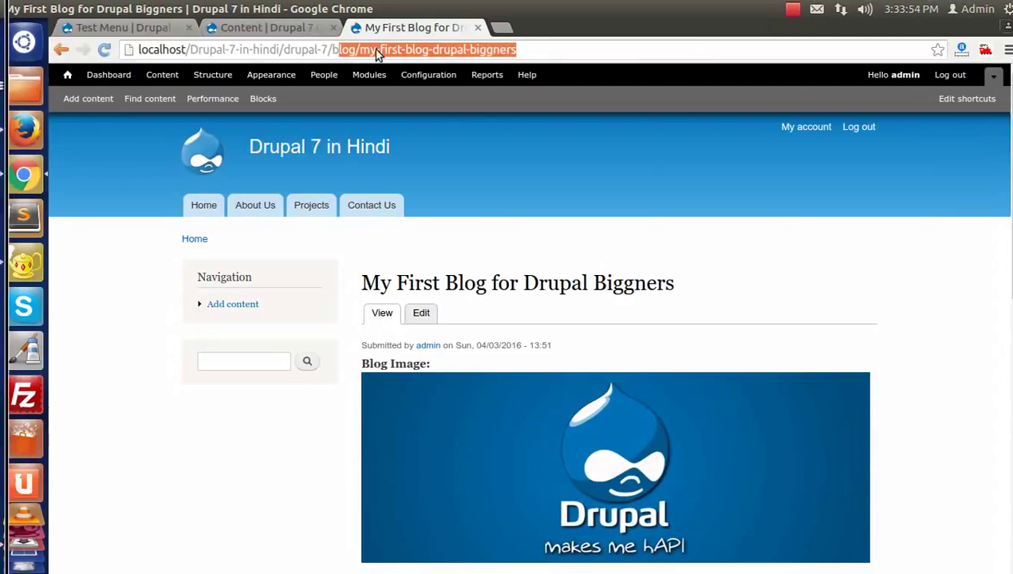
drag(332, 49, 517, 50)
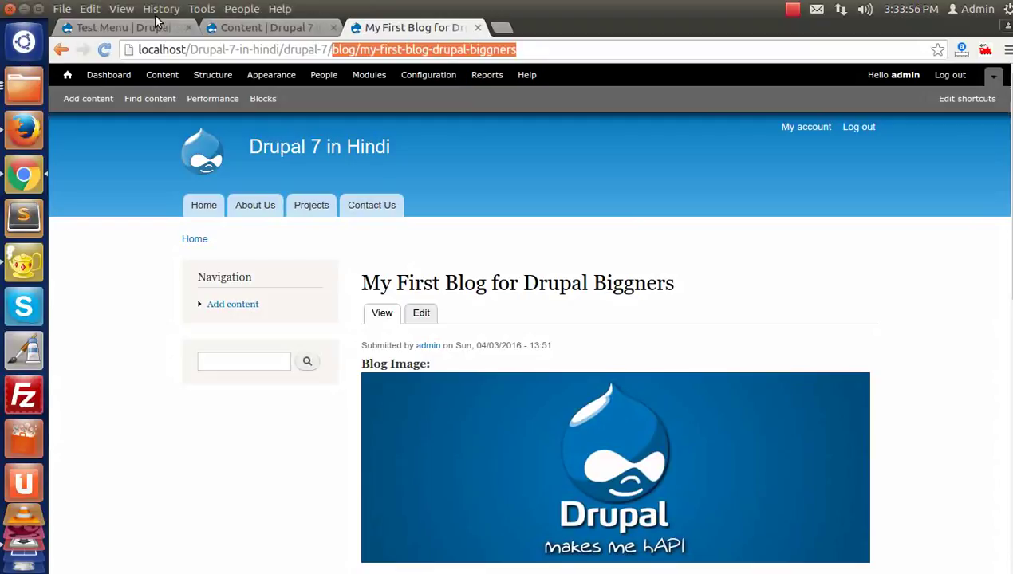
click(139, 27)
click(156, 286)
key(ctrl+v)
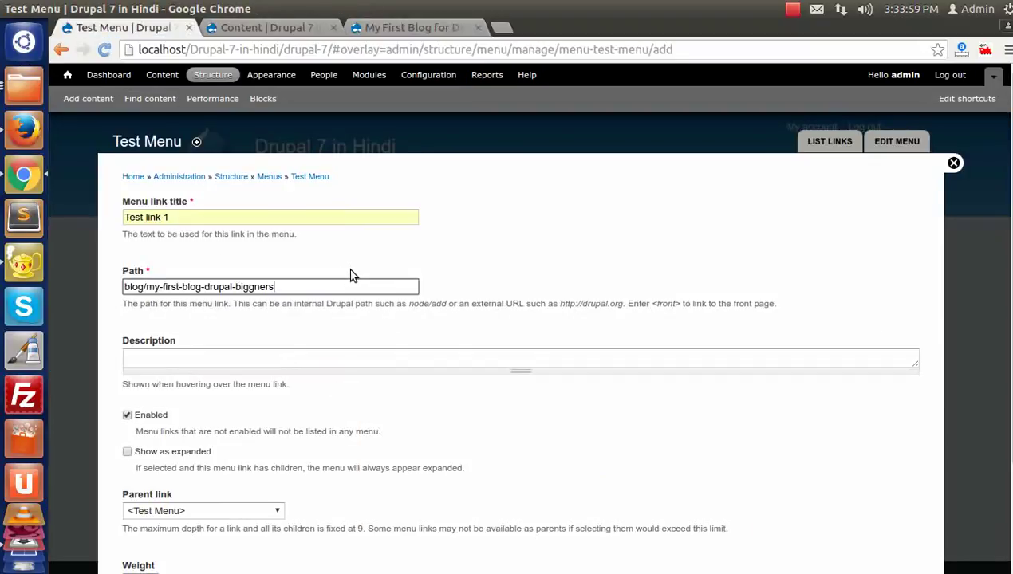
Try to save Test link 1 with the invalid path "blog/my-first-blog-drupal-biggnerssss"
scroll(326, 301, down, 1)
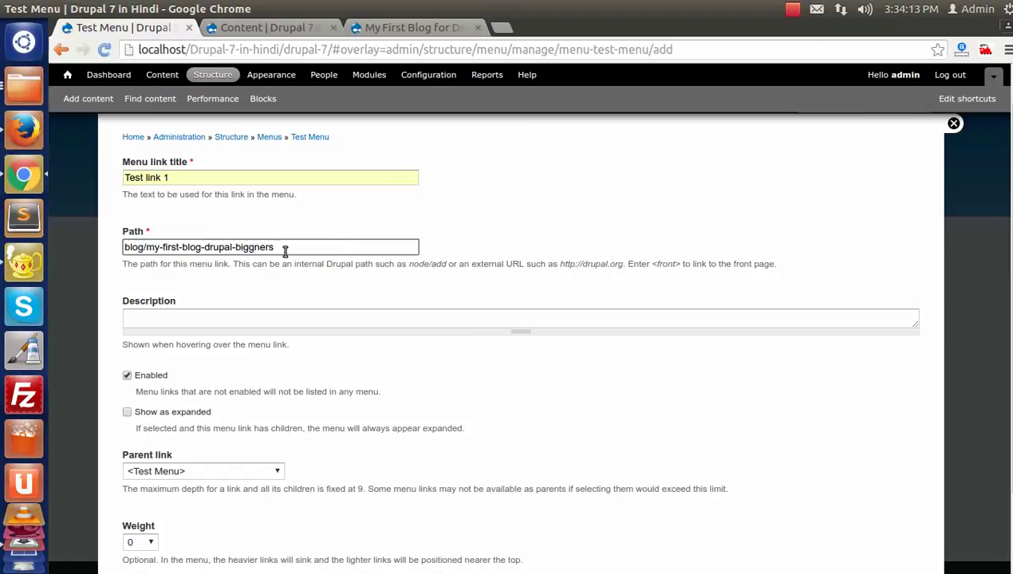
drag(285, 250, 118, 252)
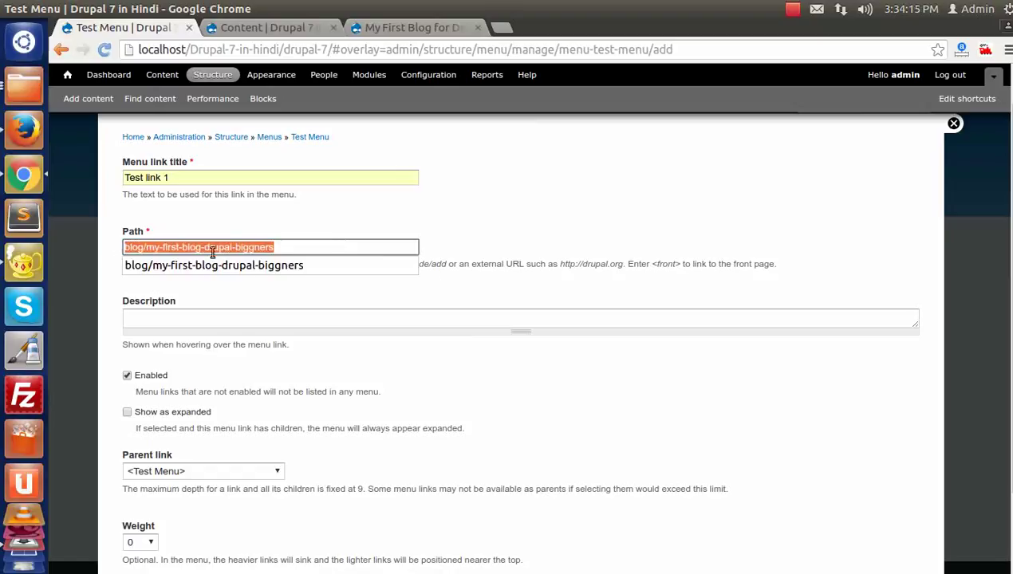
key(ctrl+c)
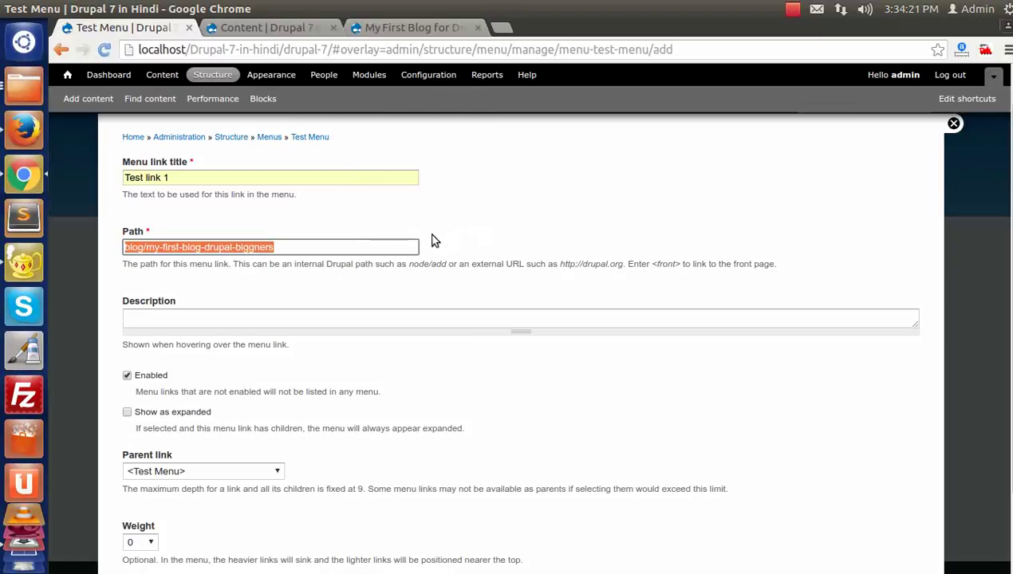
click(361, 247)
key(Home)
key(Escape)
click(383, 245)
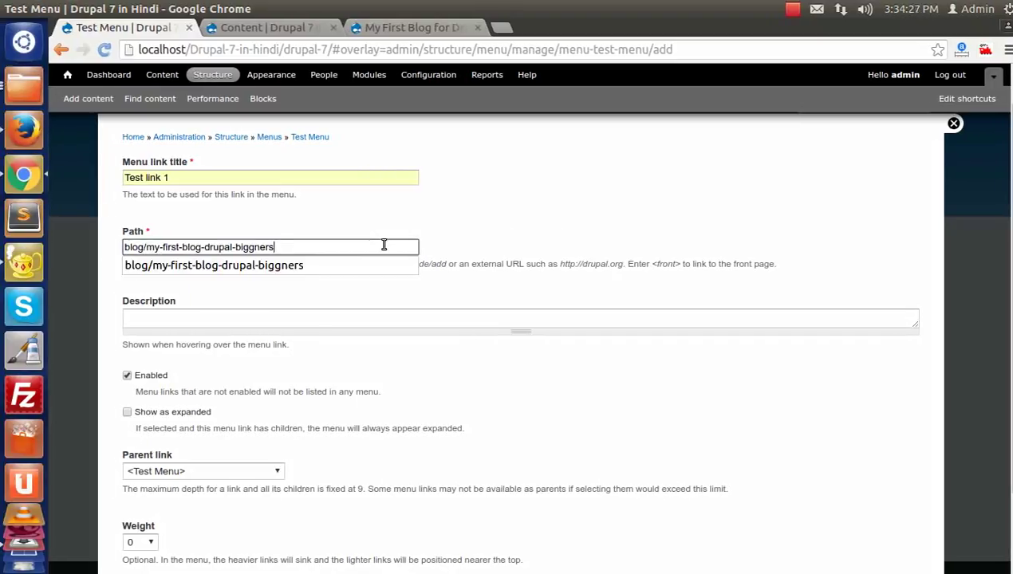
text(ssss)
scroll(301, 296, down, 2)
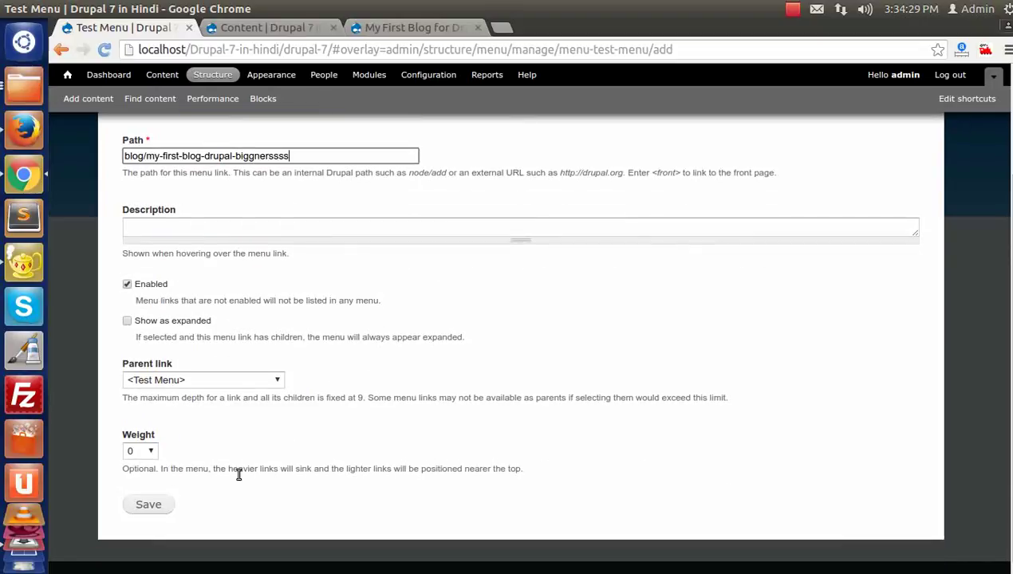
click(169, 502)
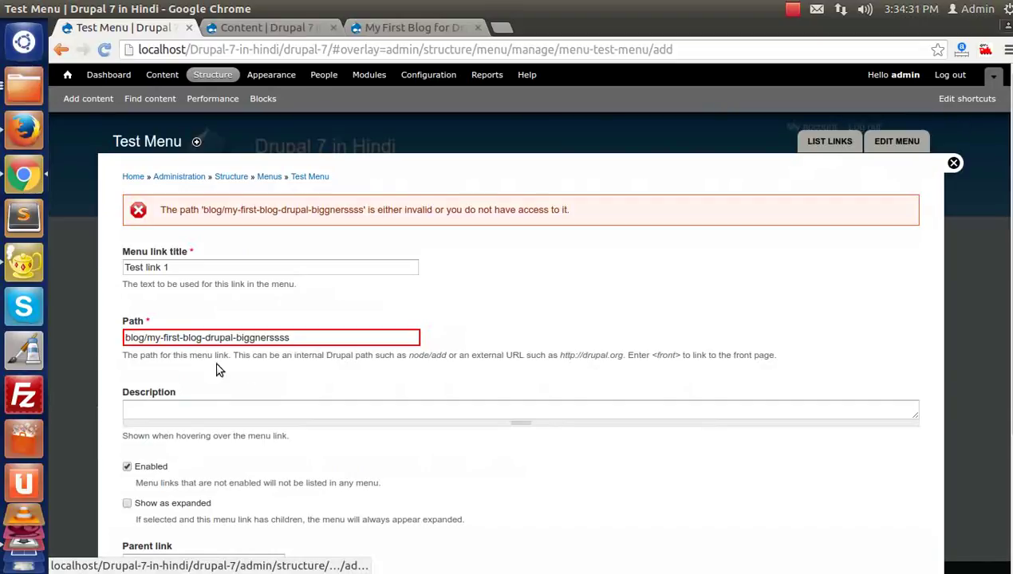
drag(389, 210, 475, 211)
Correct the path to "blog/my-first-blog-drupal-biggners" and save Test link 1
click(314, 336)
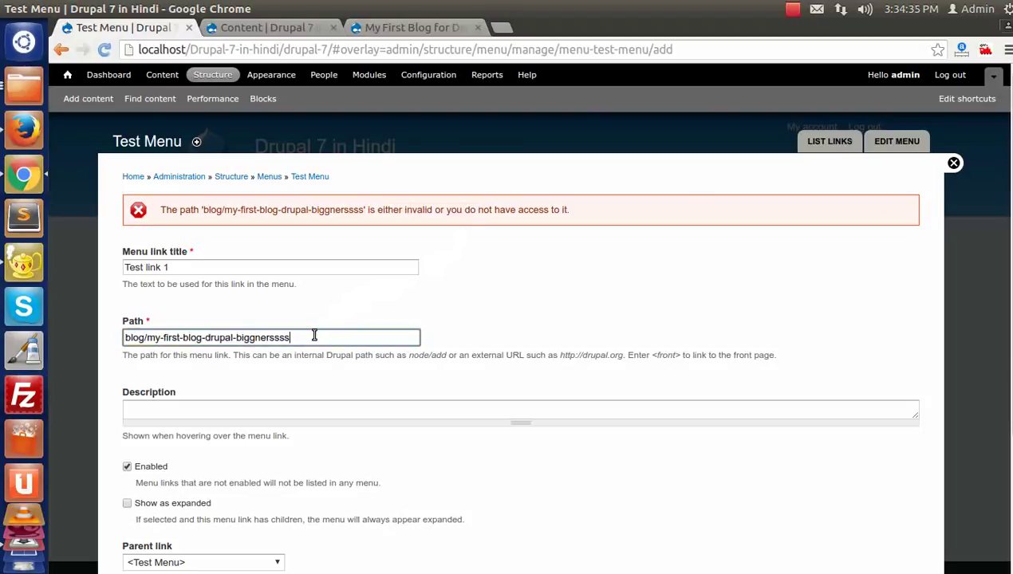
key(BackSpace)
key(BackSpace)
key(BackSpace)
key(Escape)
scroll(429, 366, down, 2)
scroll(429, 369, down, 3)
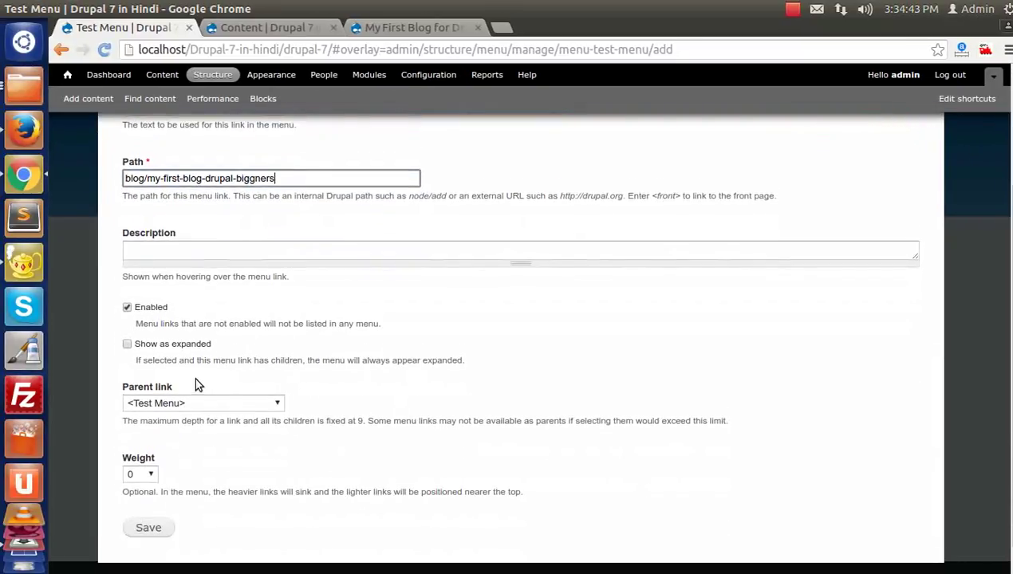
click(149, 507)
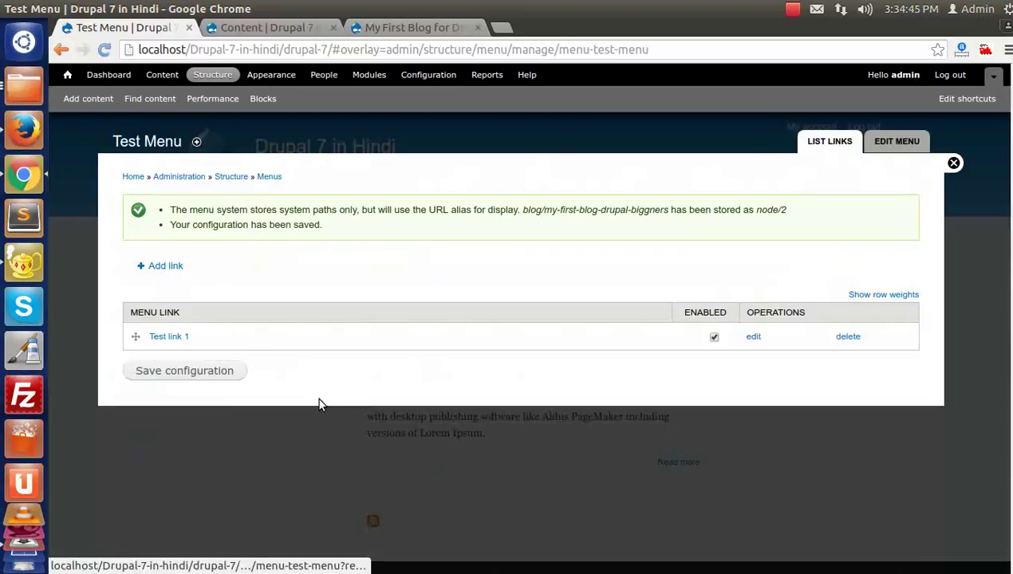
Start another link in Test Menu with the title "Test link 2"
click(157, 269)
click(179, 215)
click(159, 271)
click(162, 286)
Open the Projects page from the content list in a separate tab and strip "#overlay-context=" from its address
click(277, 29)
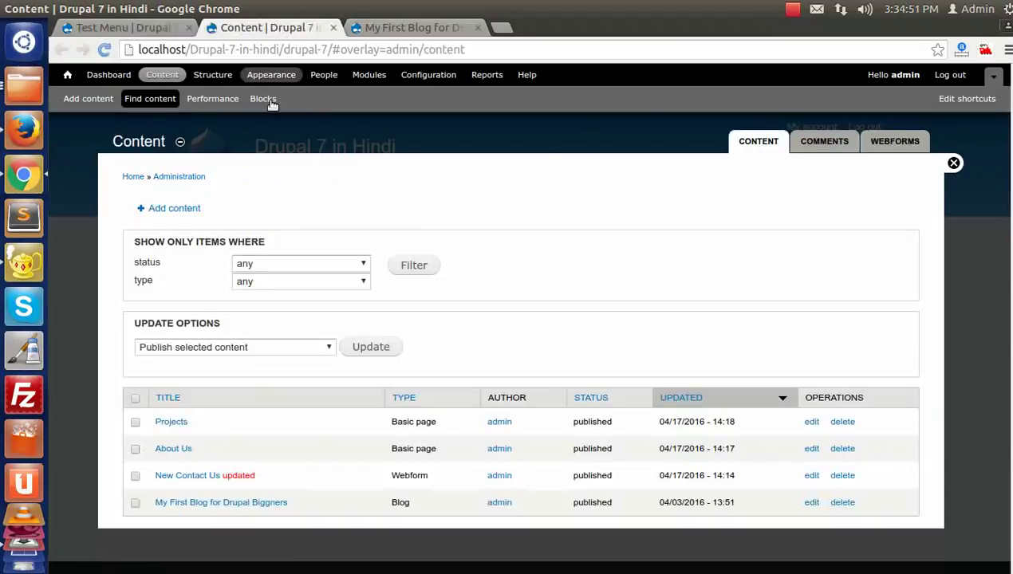
middle_click(179, 422)
click(371, 30)
drag(441, 50, 558, 57)
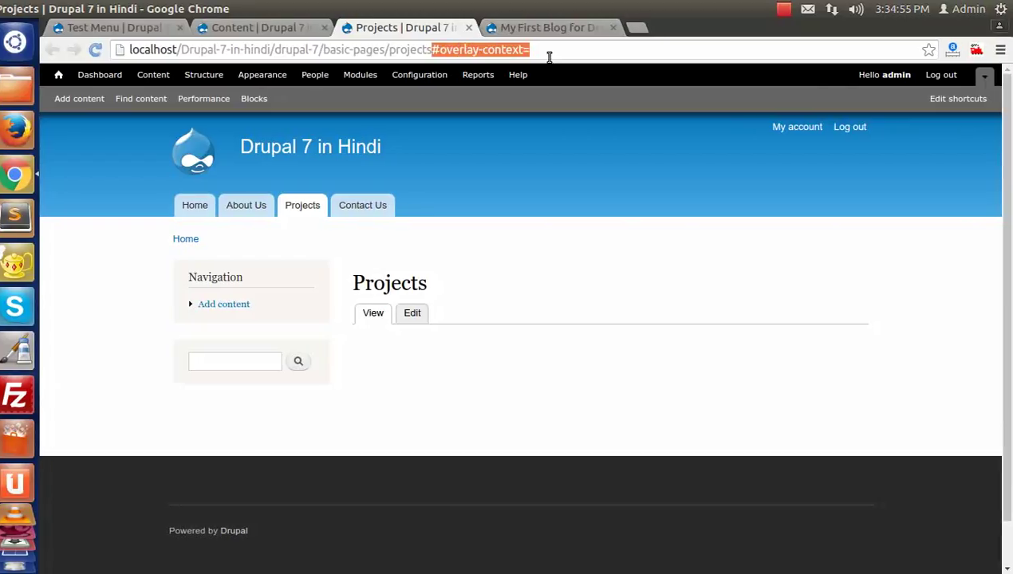
key(BackSpace)
Copy "basic-pages/projects" from the Projects page address into the path of Test link 2
drag(324, 49, 506, 52)
click(142, 29)
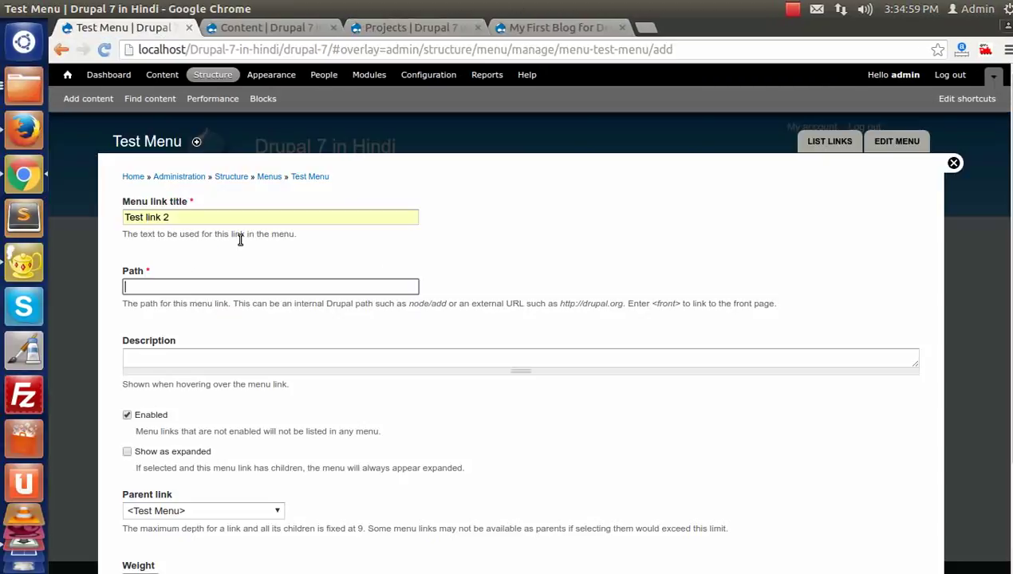
click(172, 284)
key(ctrl+v)
Save Test link 2 and close the administration overlay to return to the home page
scroll(305, 297, down, 3)
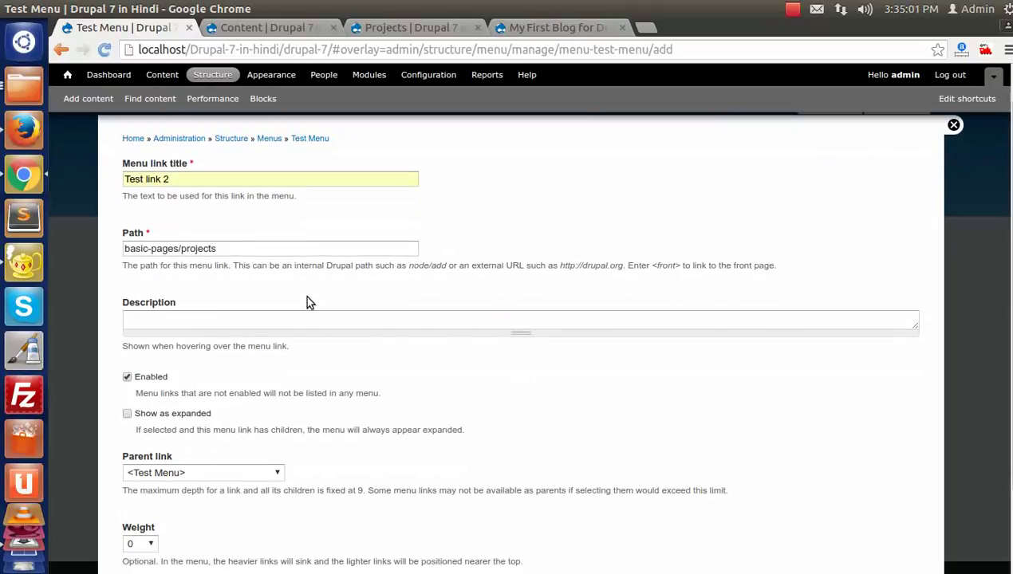
scroll(199, 369, down, 1)
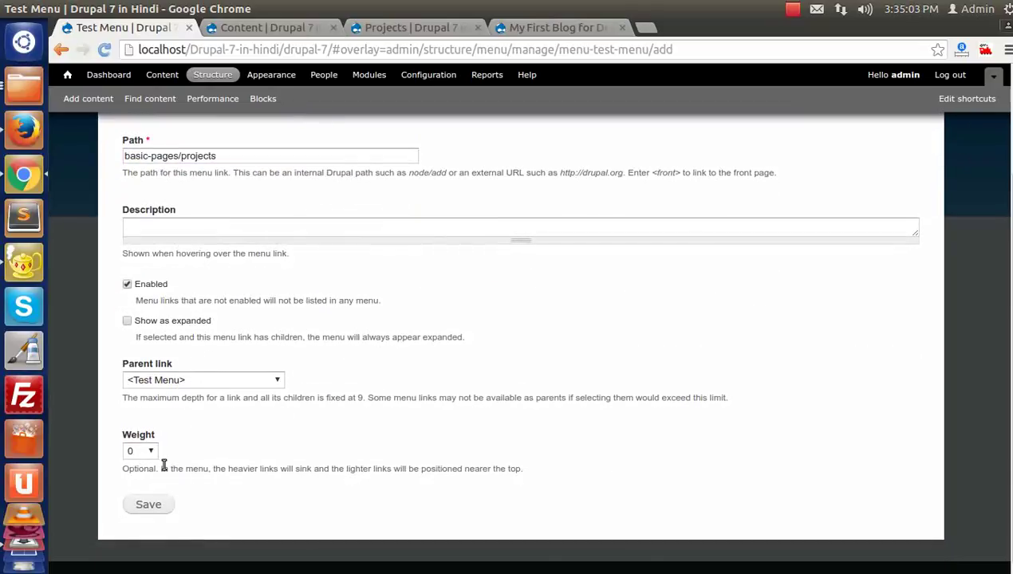
click(147, 505)
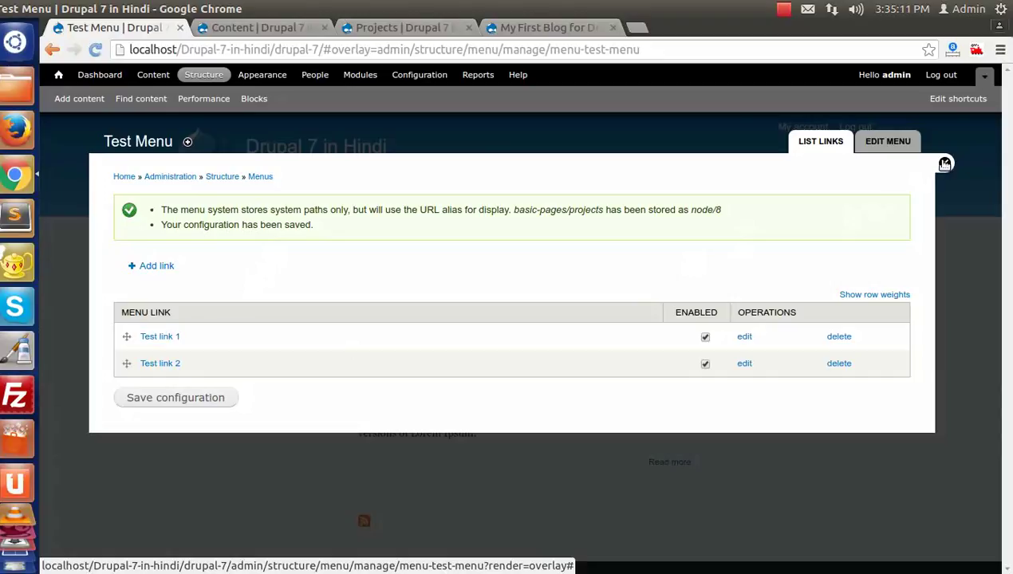
click(945, 164)
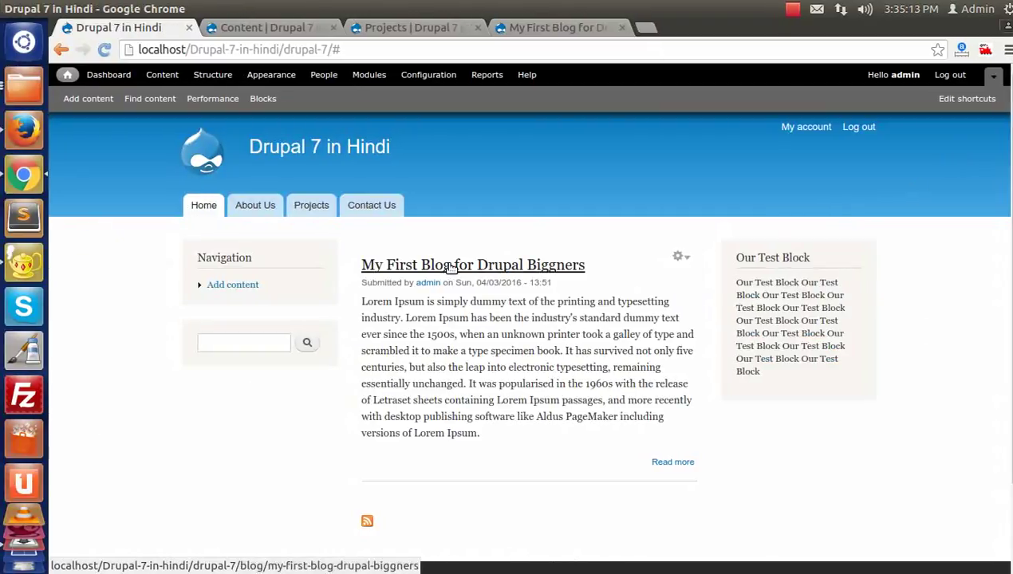
Look over the home page and the site's list of menus, and close the administration overlay
scroll(312, 356, down, 3)
scroll(314, 355, up, 3)
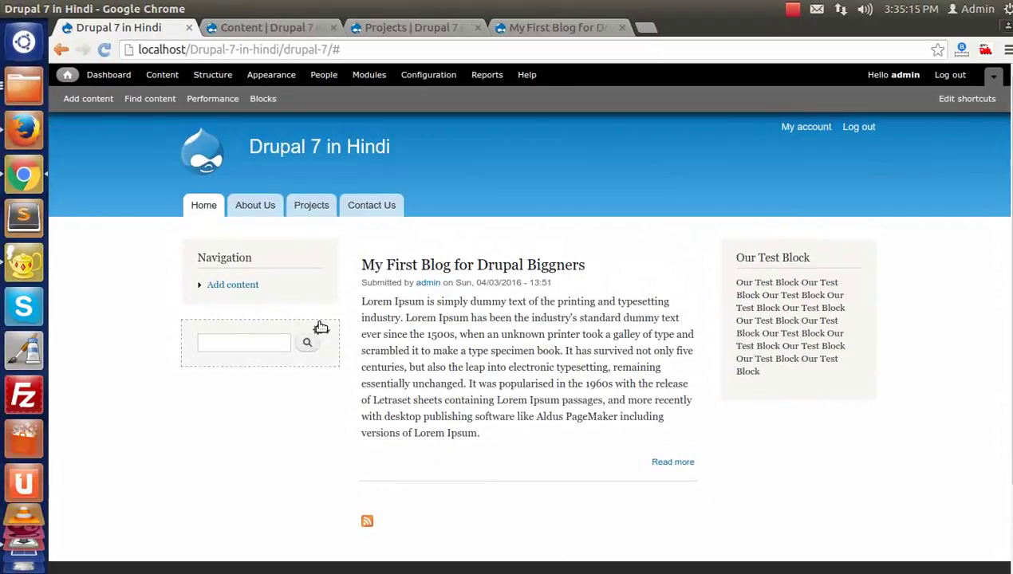
click(205, 80)
click(170, 334)
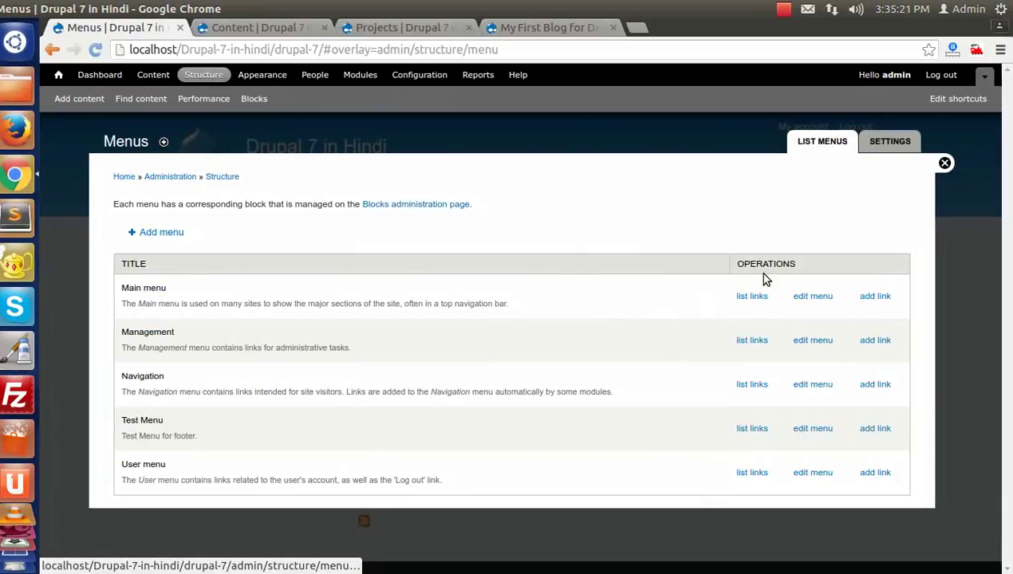
click(945, 163)
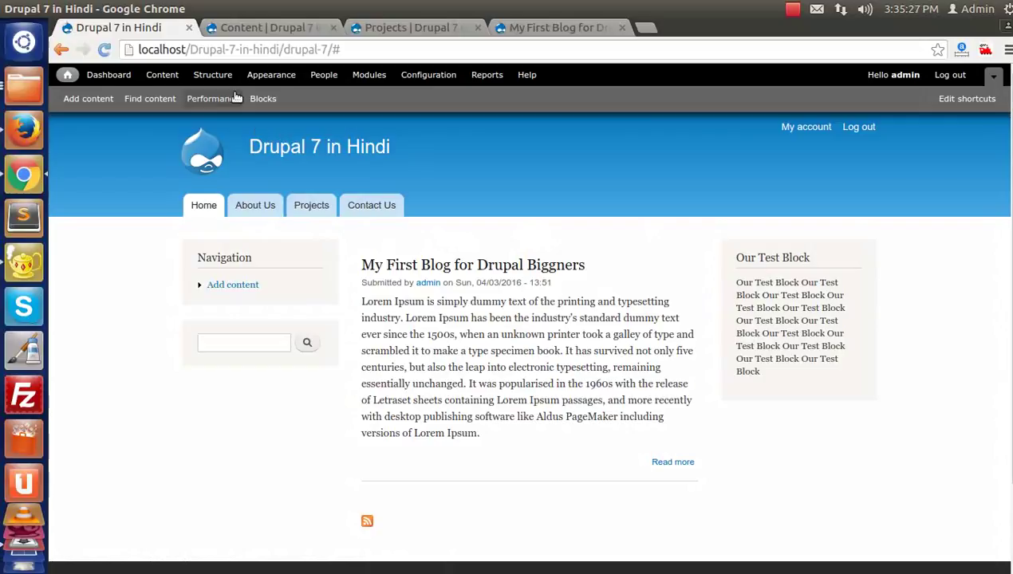
Find Test Menu among the disabled blocks in the site's block list and open its block configuration
click(209, 74)
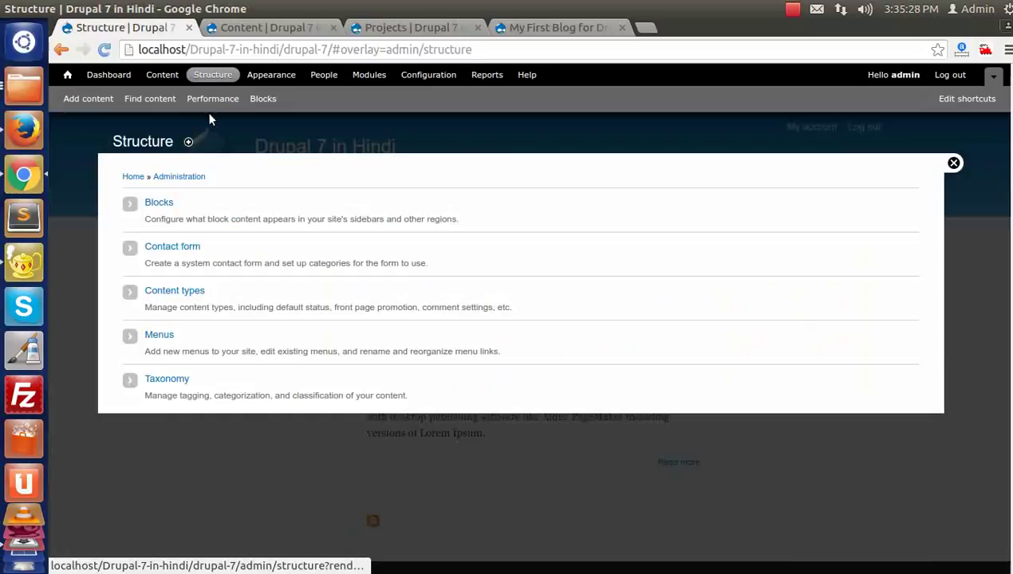
click(160, 204)
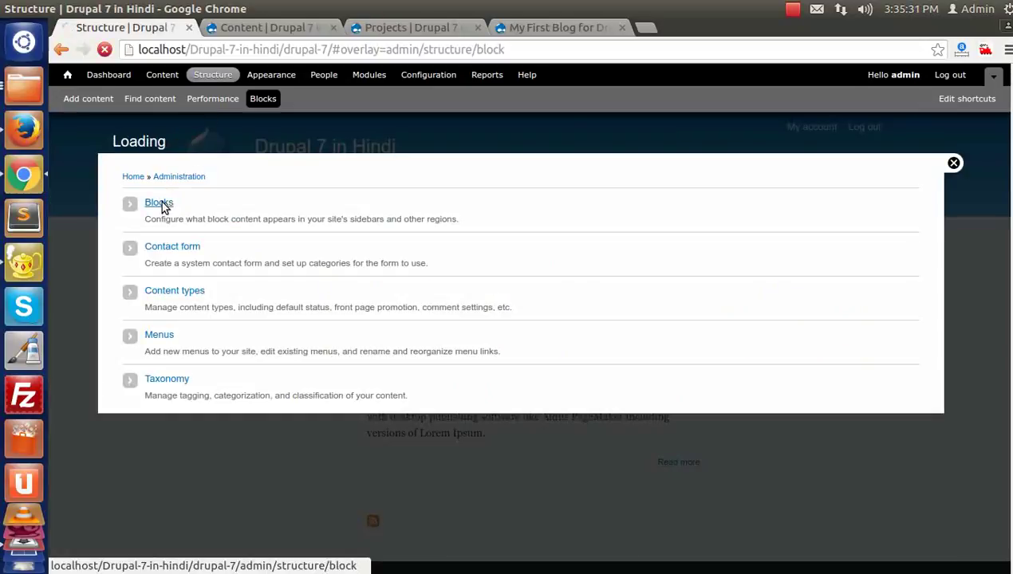
scroll(326, 357, down, 8)
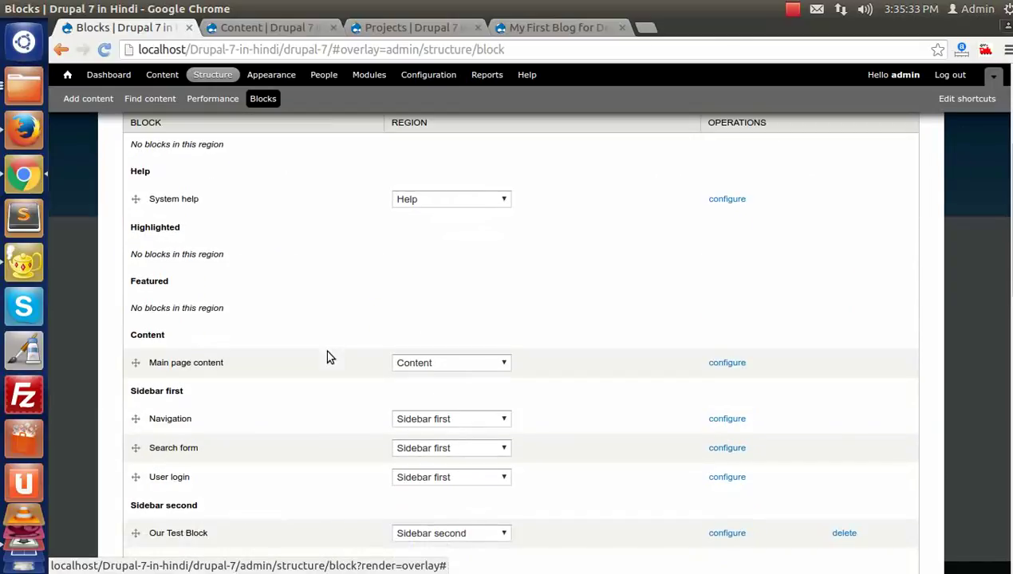
scroll(327, 357, down, 6)
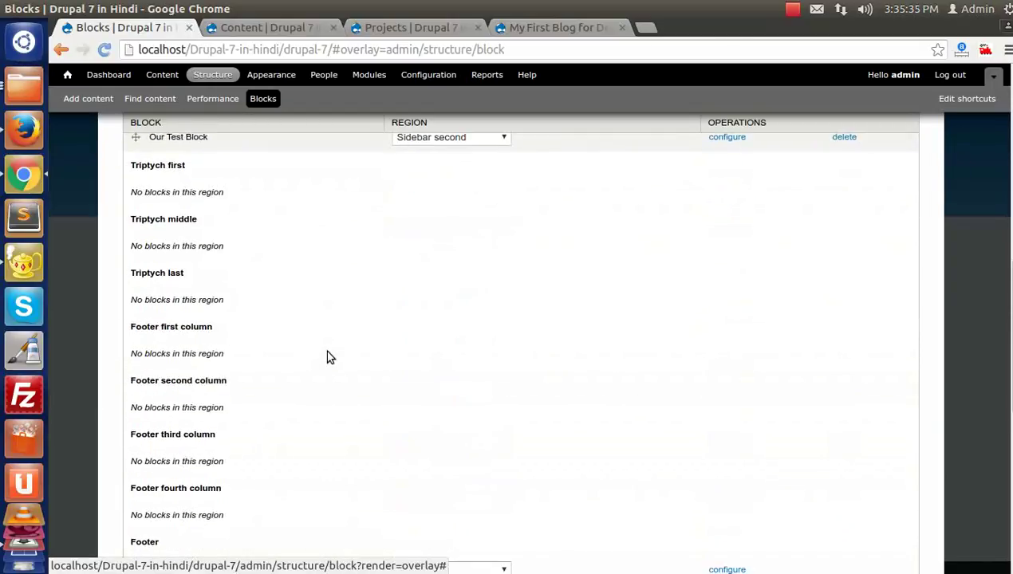
double_click(159, 319)
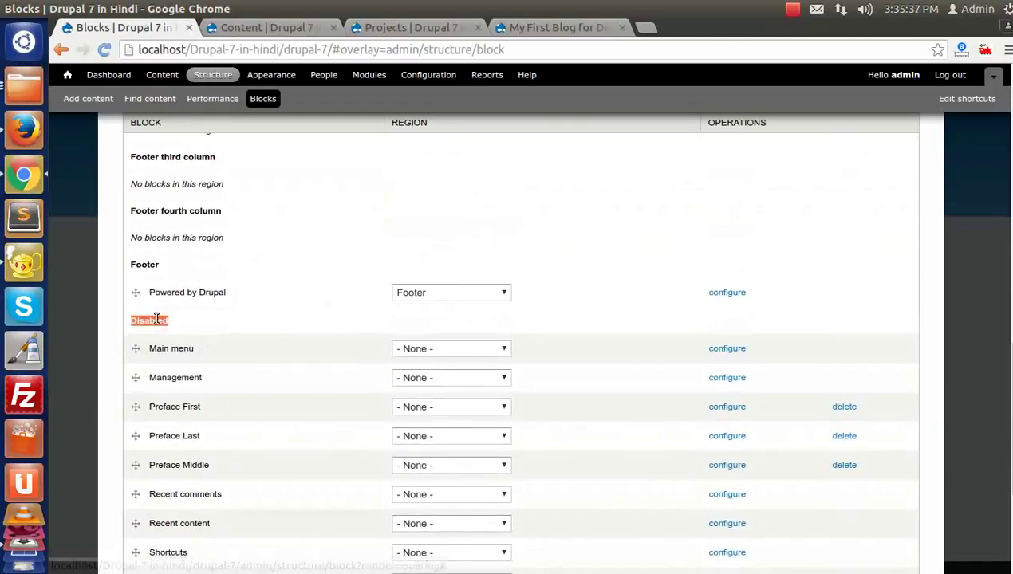
scroll(278, 345, down, 3)
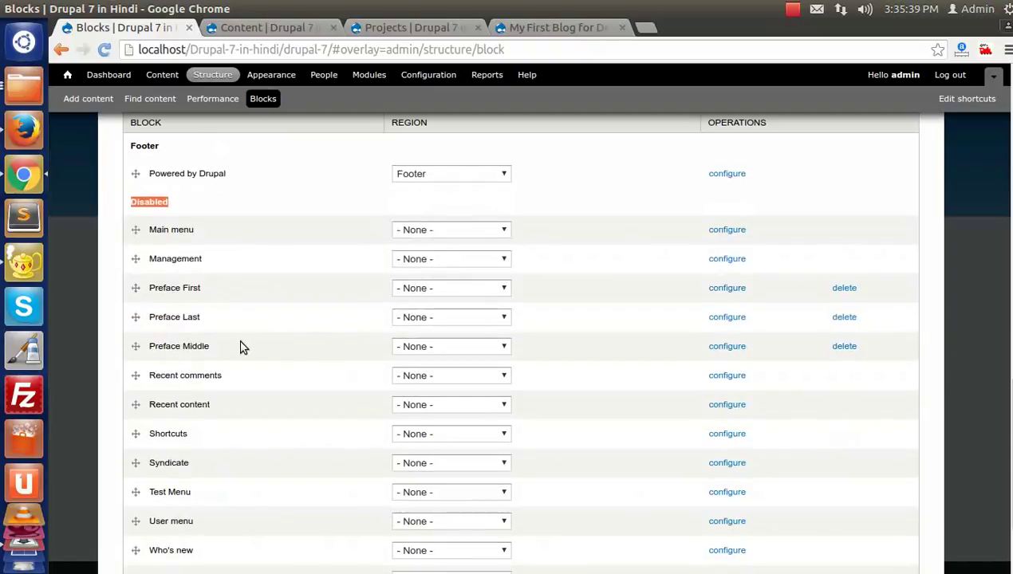
scroll(194, 330, down, 2)
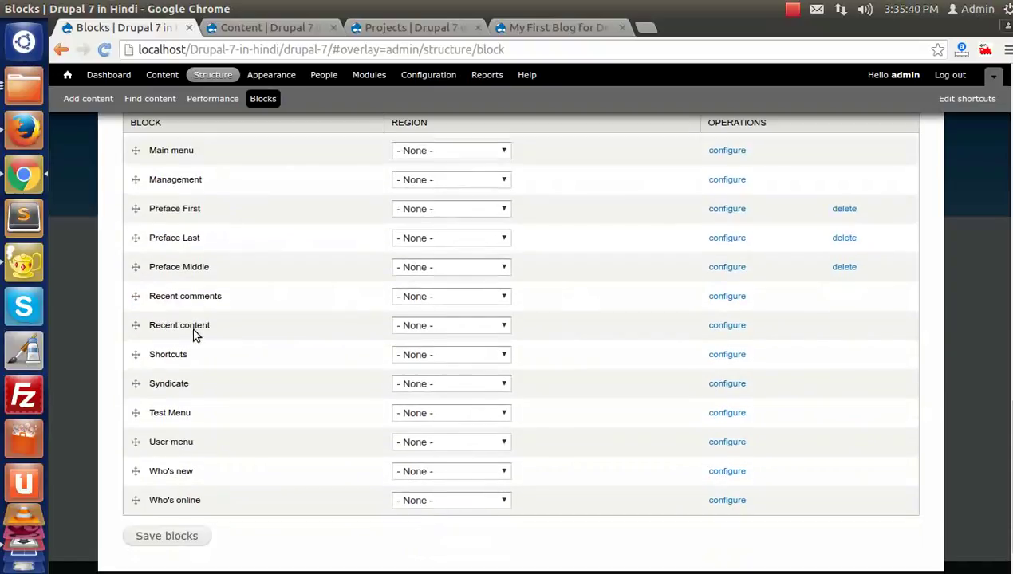
click(144, 414)
drag(149, 413, 199, 414)
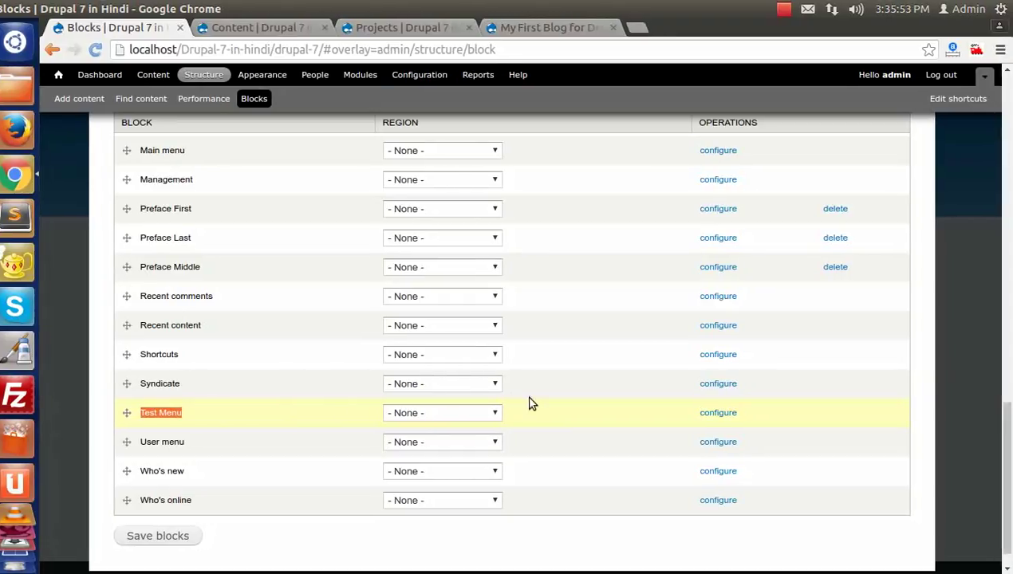
click(720, 415)
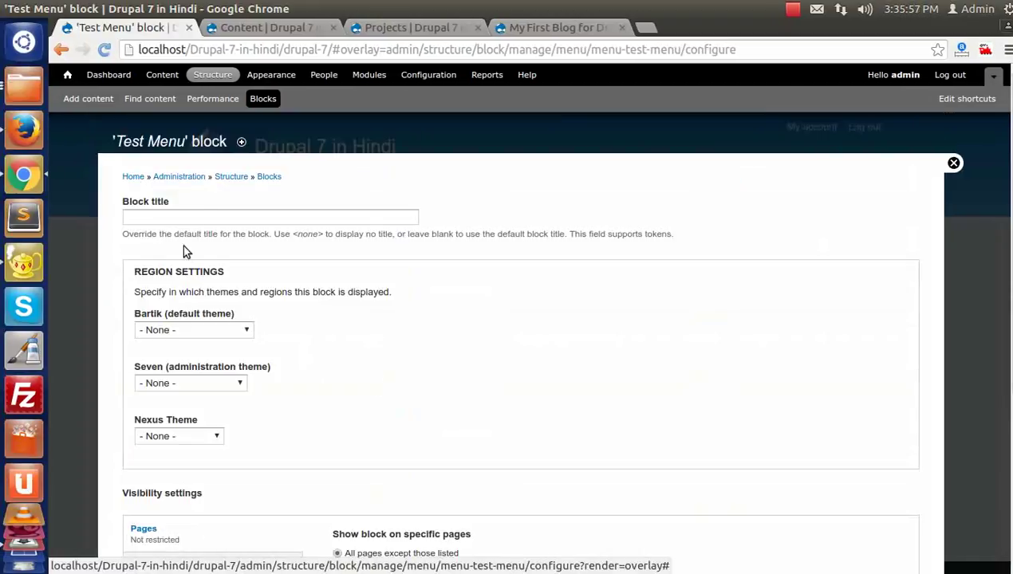
Set the Test Menu block's title to "<none>", copied from the field's help text
click(211, 219)
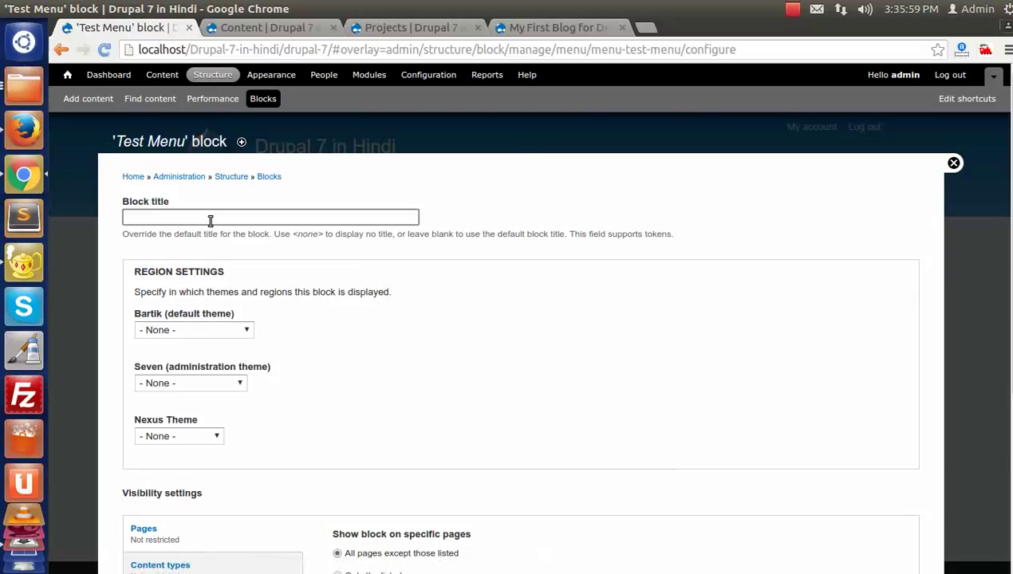
click(296, 233)
drag(293, 233, 324, 233)
right_click(303, 233)
click(307, 239)
click(290, 221)
right_click(290, 221)
click(316, 310)
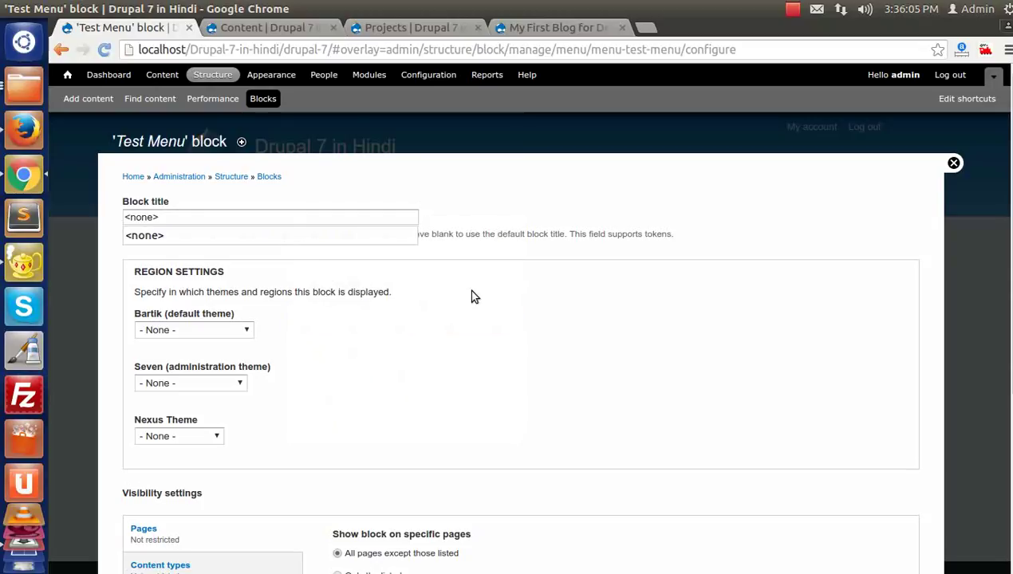
Assign the Test Menu block to the Footer first column region of the Bartik default theme and save the block
click(182, 330)
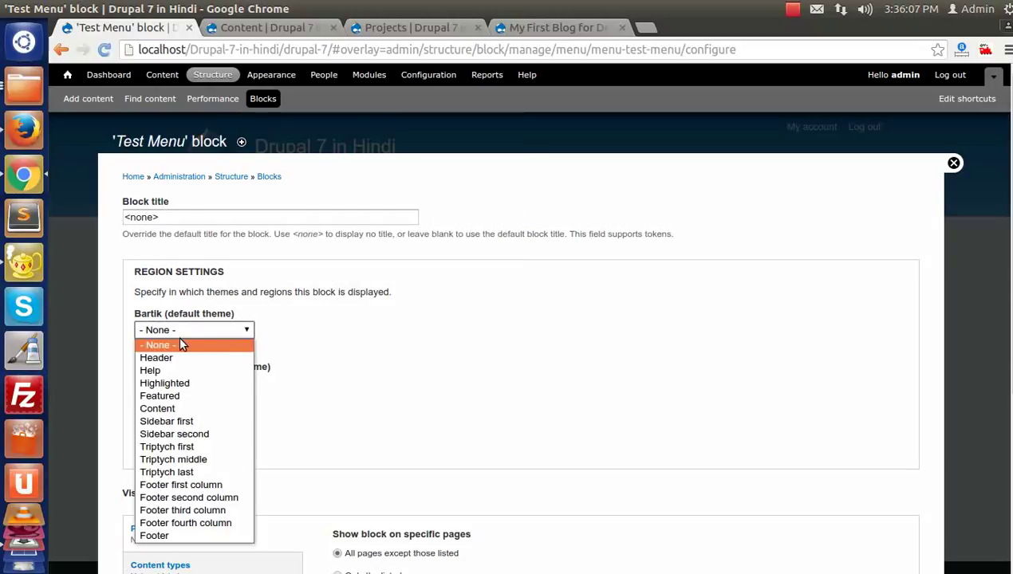
click(174, 486)
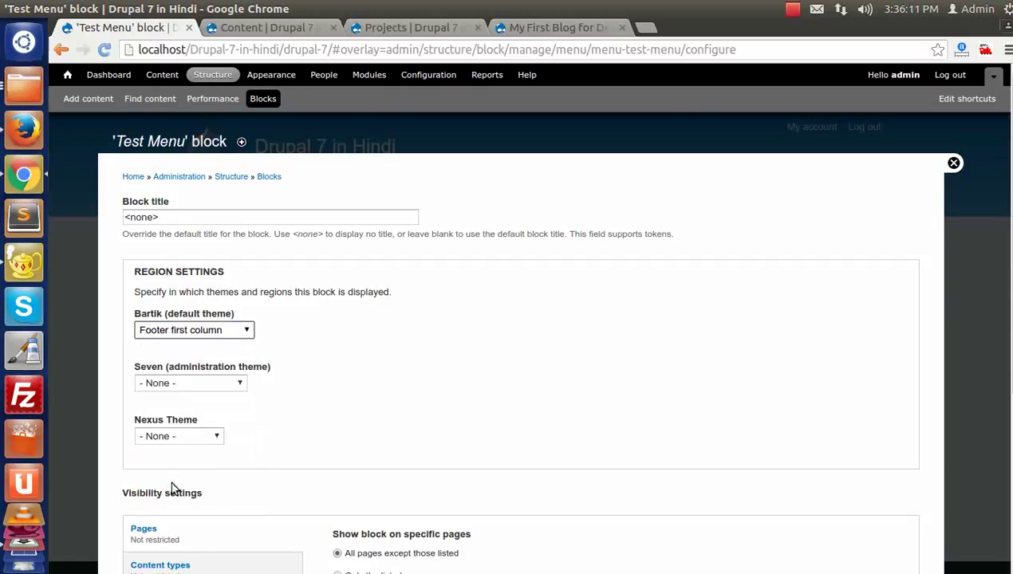
scroll(189, 407, down, 2)
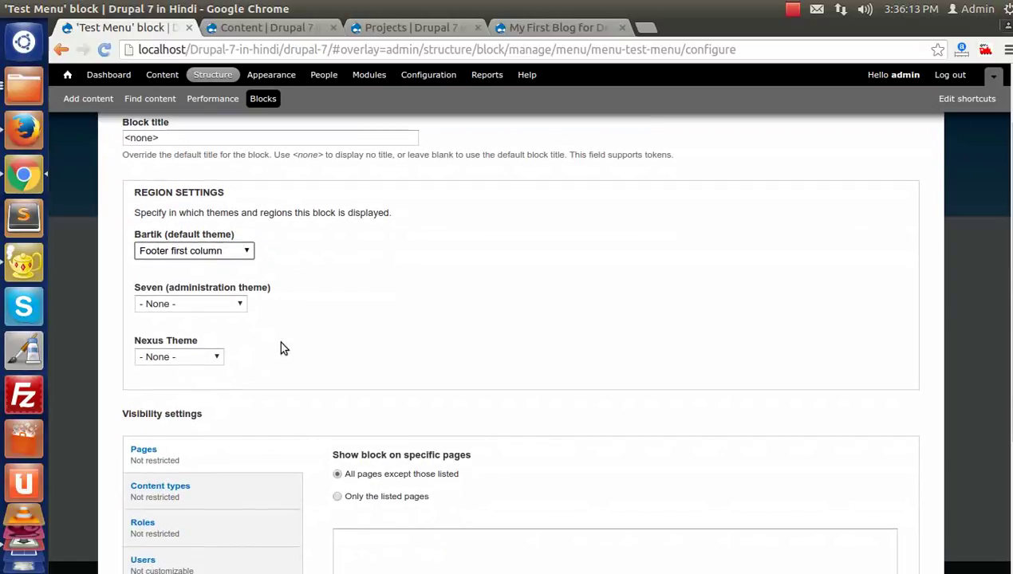
scroll(280, 377, down, 2)
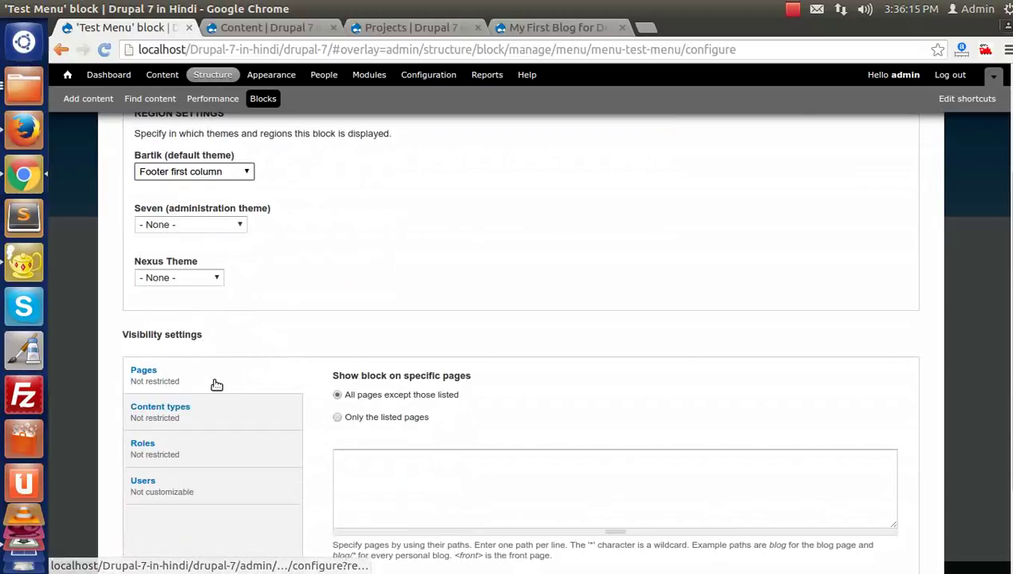
scroll(327, 391, down, 3)
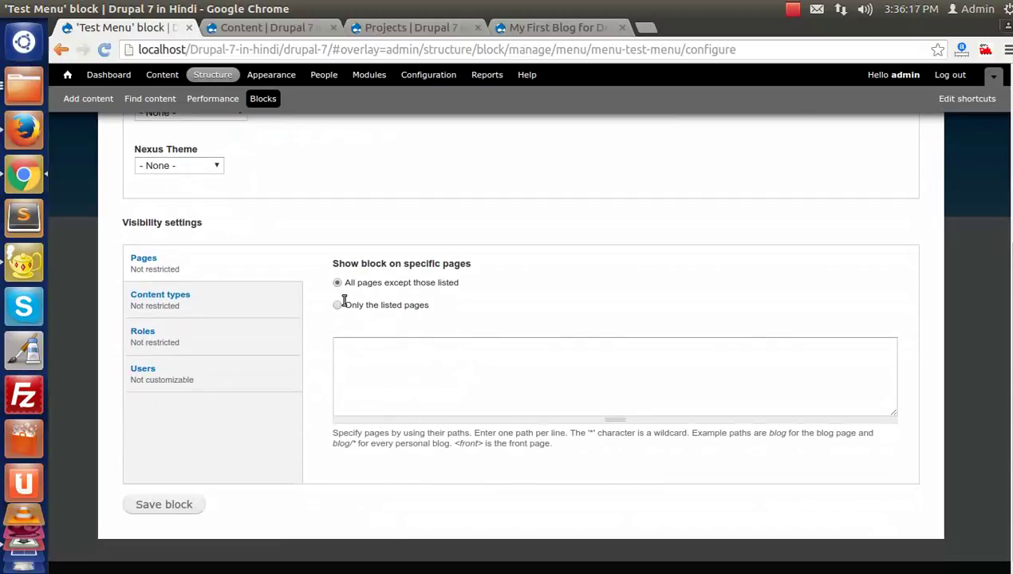
click(165, 507)
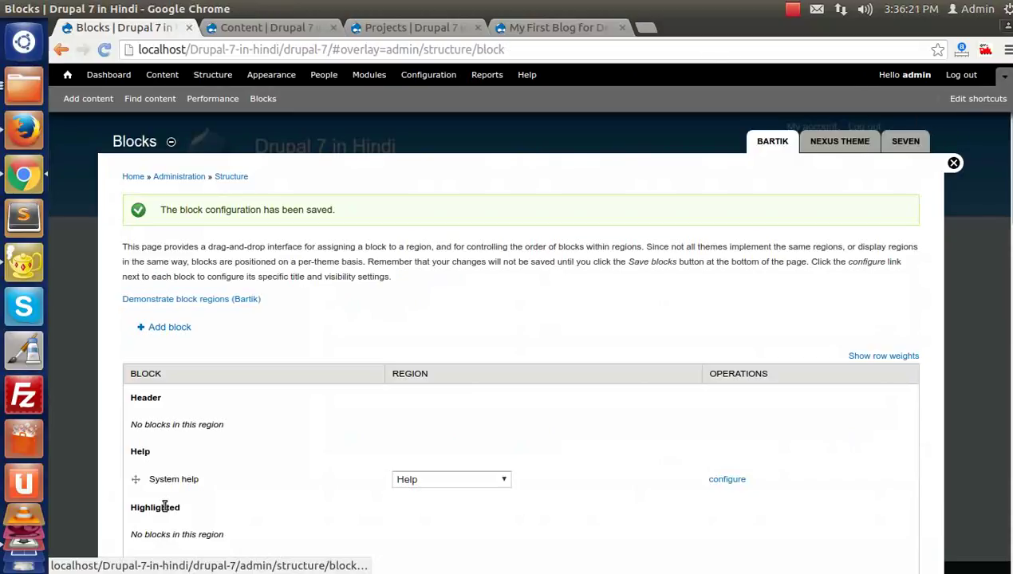
Return to the home page and open the block configuration directly from the Test Menu block in the footer
click(944, 165)
scroll(479, 418, down, 4)
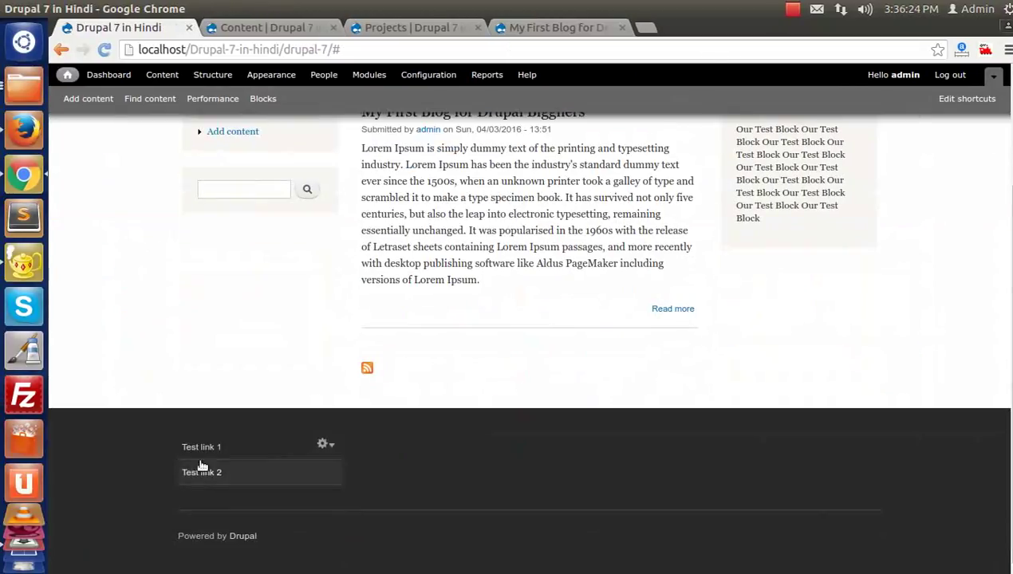
click(325, 444)
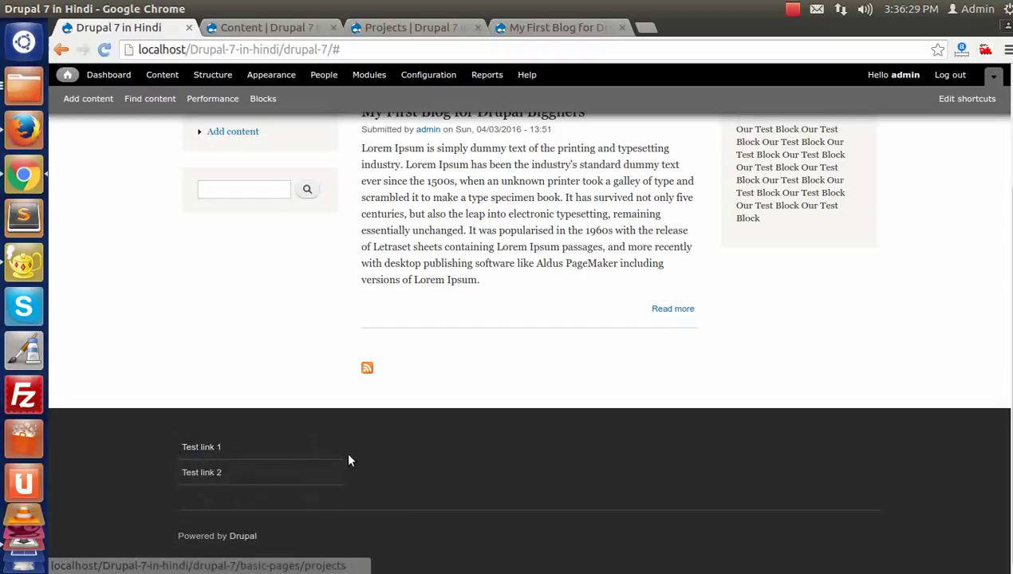
click(325, 446)
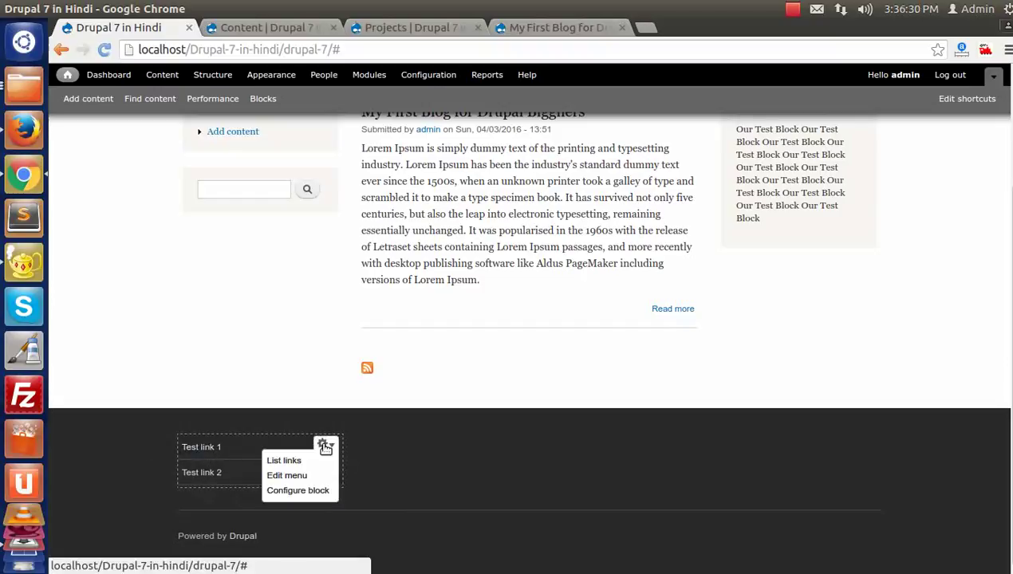
click(295, 491)
Replace the Test Menu block's title with "Quick Link" and save the block
click(189, 220)
key(shift+Left)
key(shift+Home)
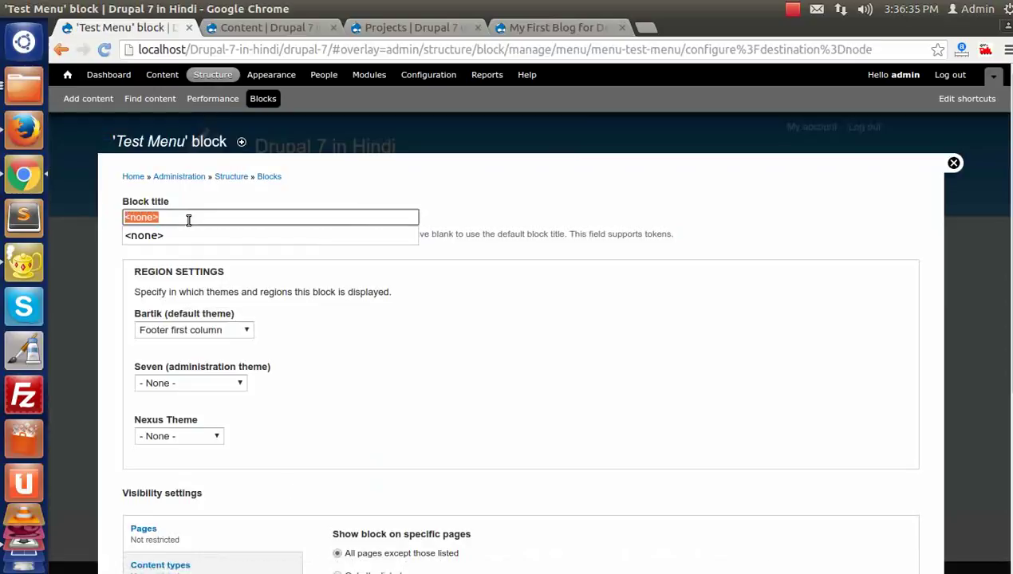
text(Quick)
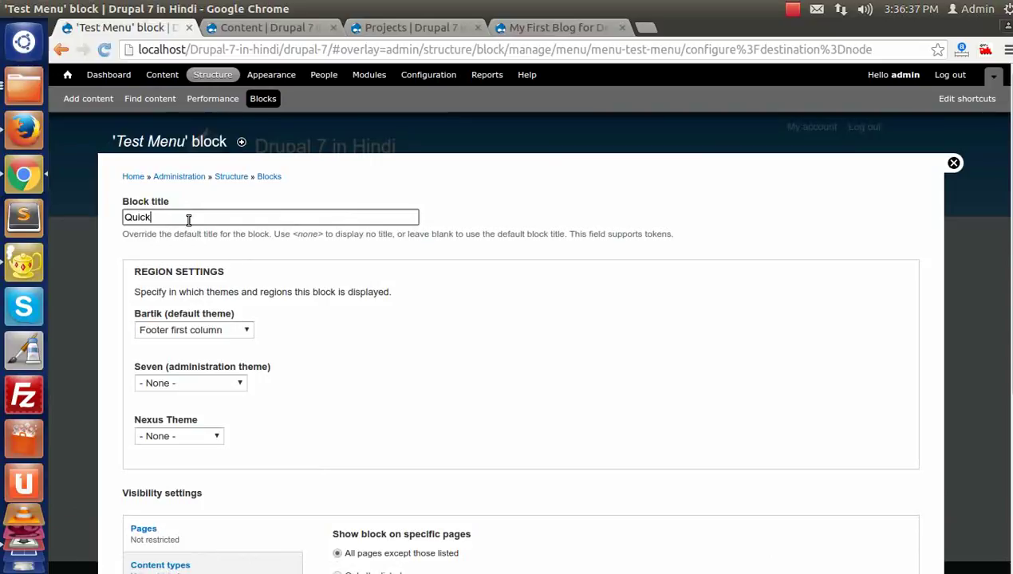
text( Link)
scroll(375, 335, down, 5)
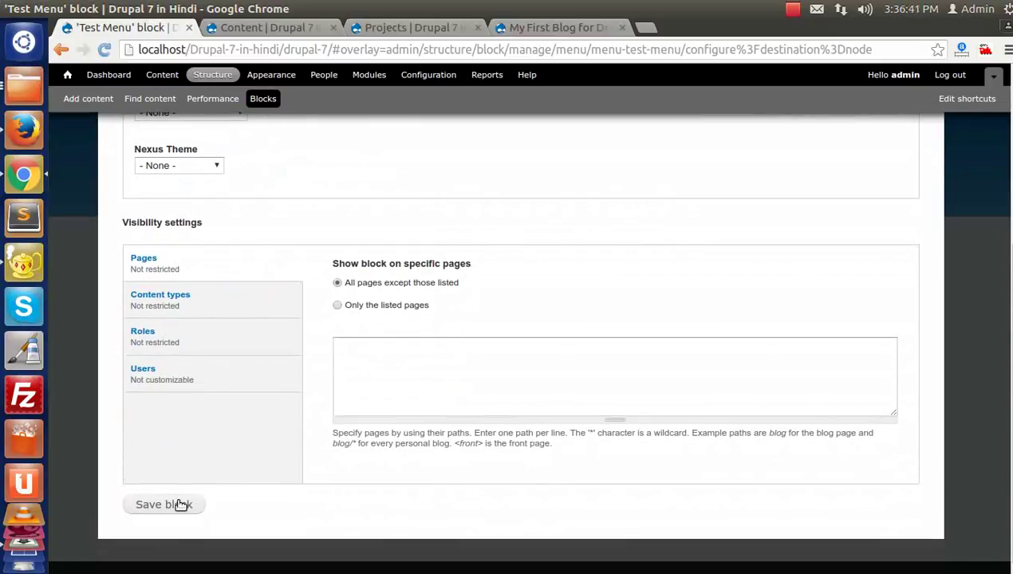
click(176, 504)
Check the Quick Link block and its test links in the home page footer
scroll(182, 505, down, 5)
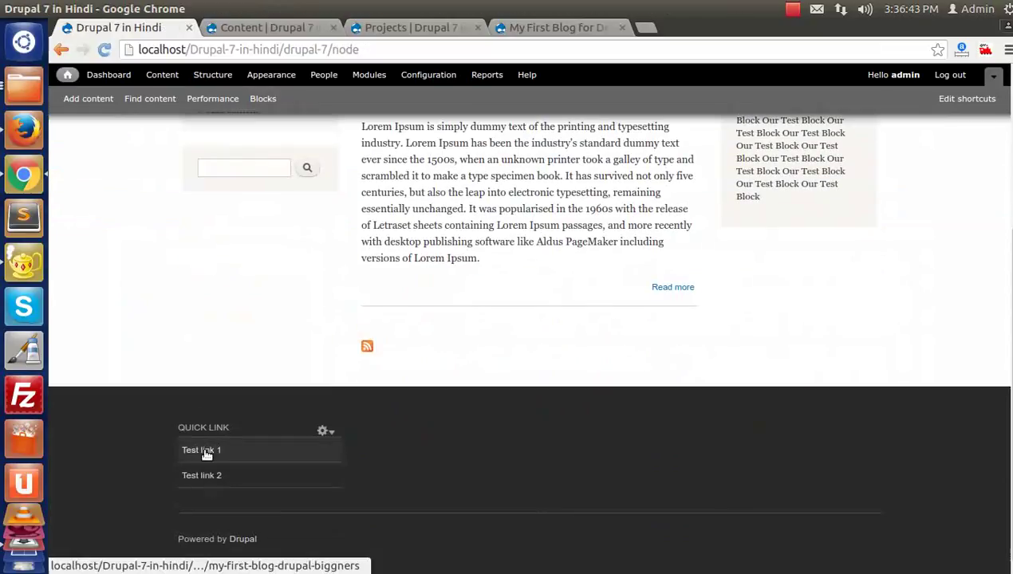
drag(167, 441, 232, 479)
click(417, 449)
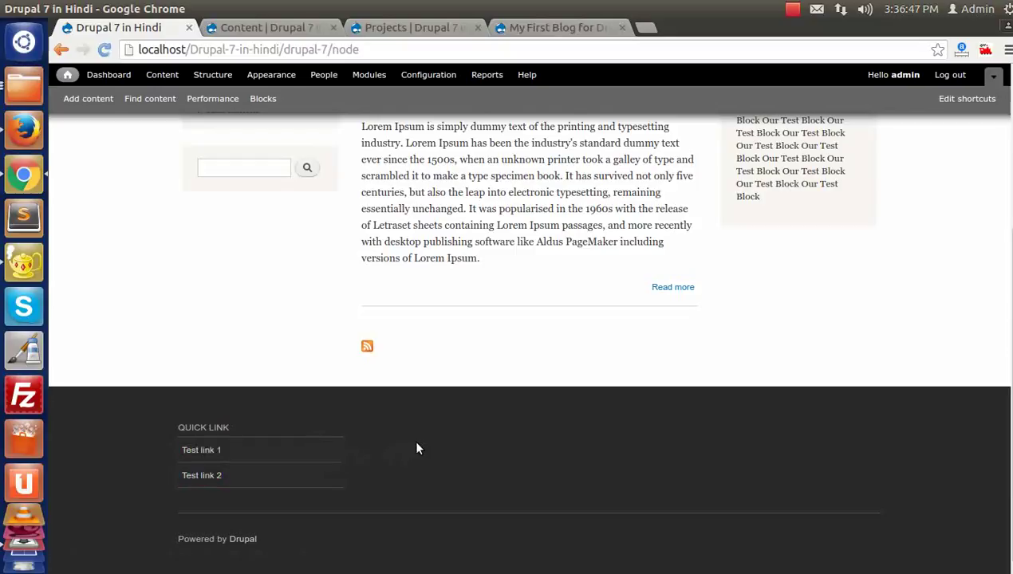
mouse_move(339, 435)
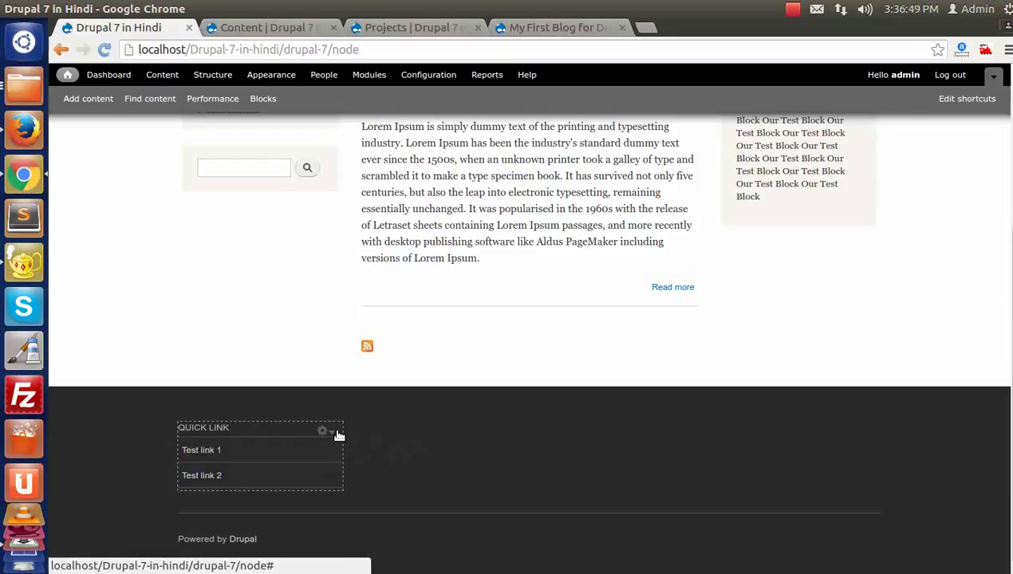
click(324, 431)
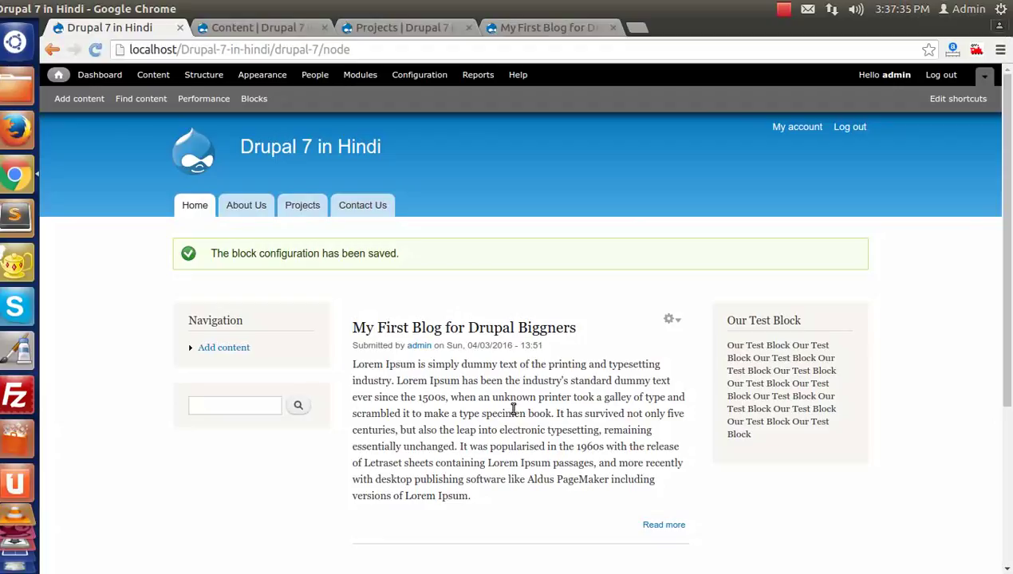
scroll(513, 408, down, 3)
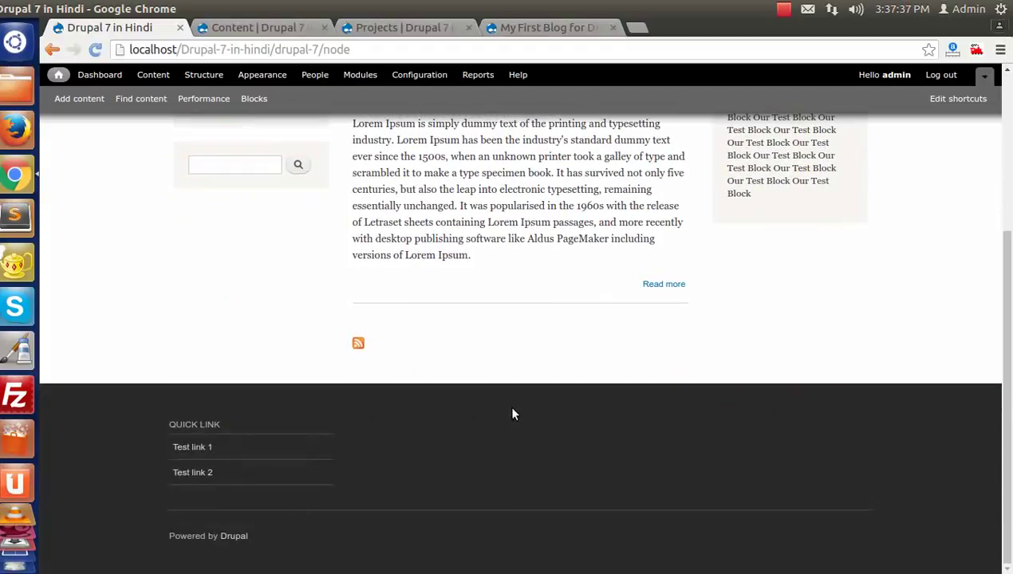
scroll(513, 414, up, 3)
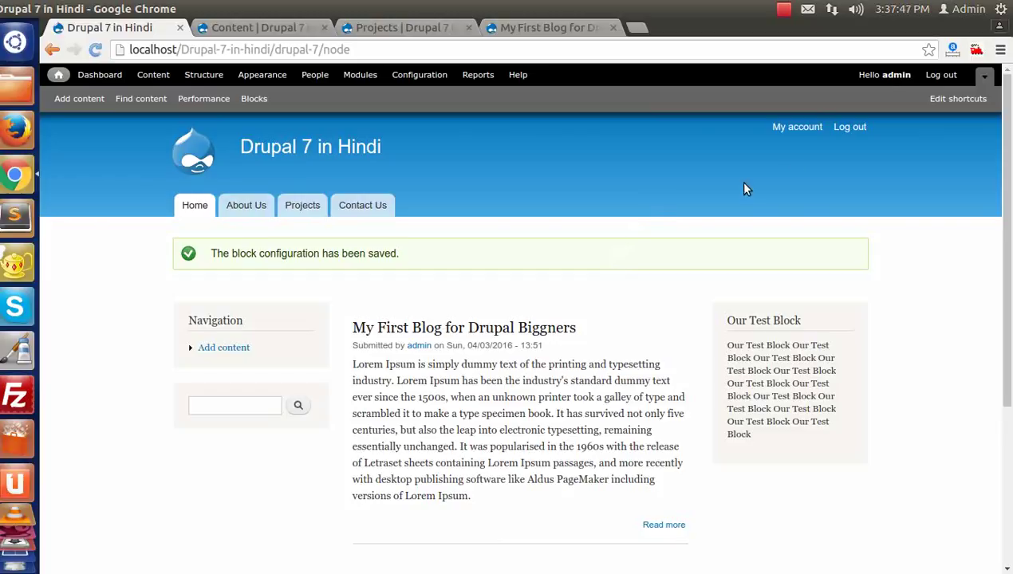
click(784, 9)
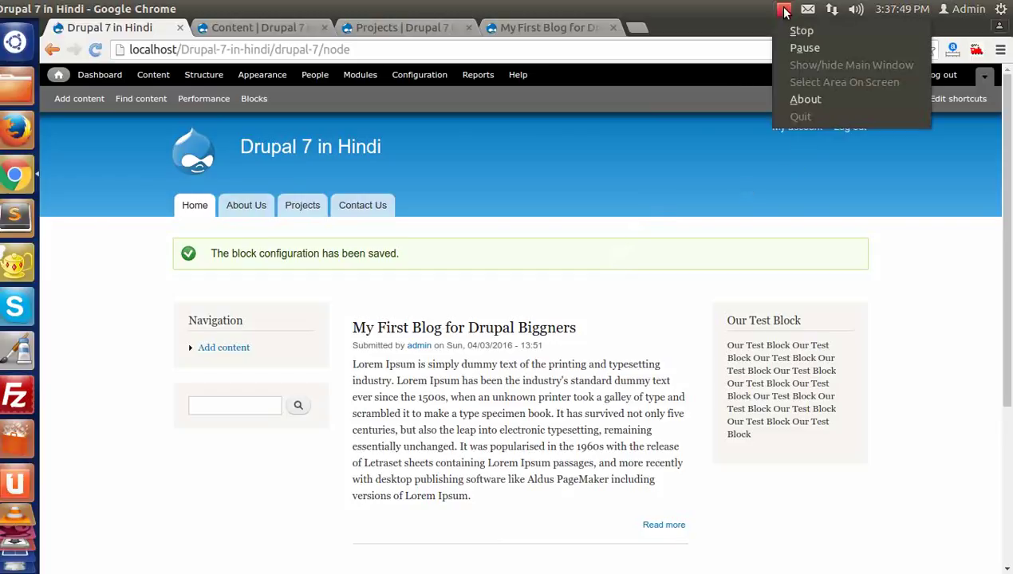